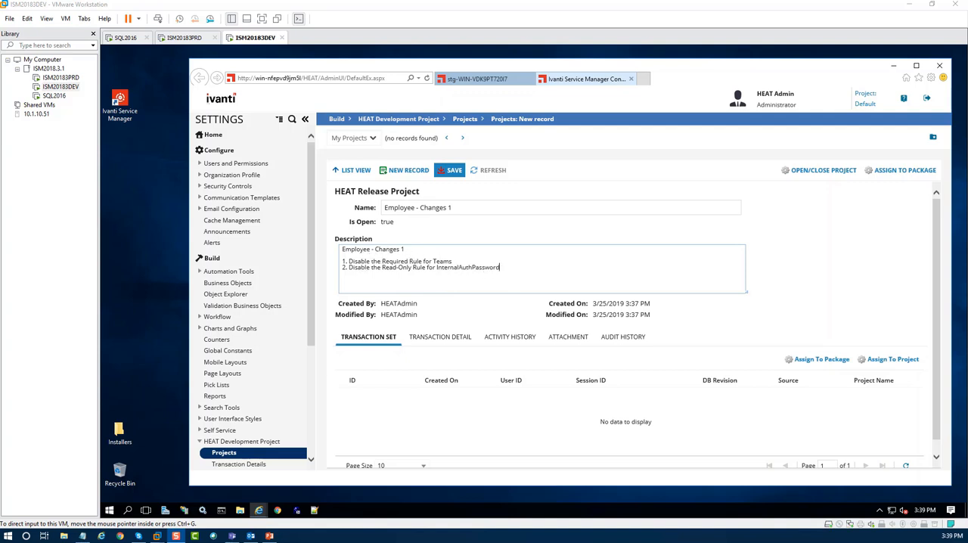
# Save the new project record and make Employee - Changes 1 the active project.
pyautogui.click(455, 172)
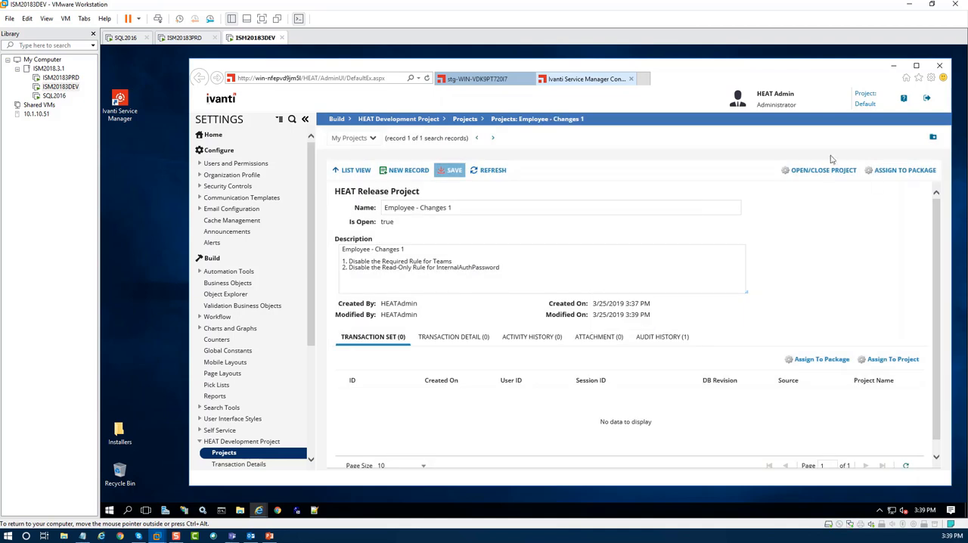
pyautogui.click(866, 105)
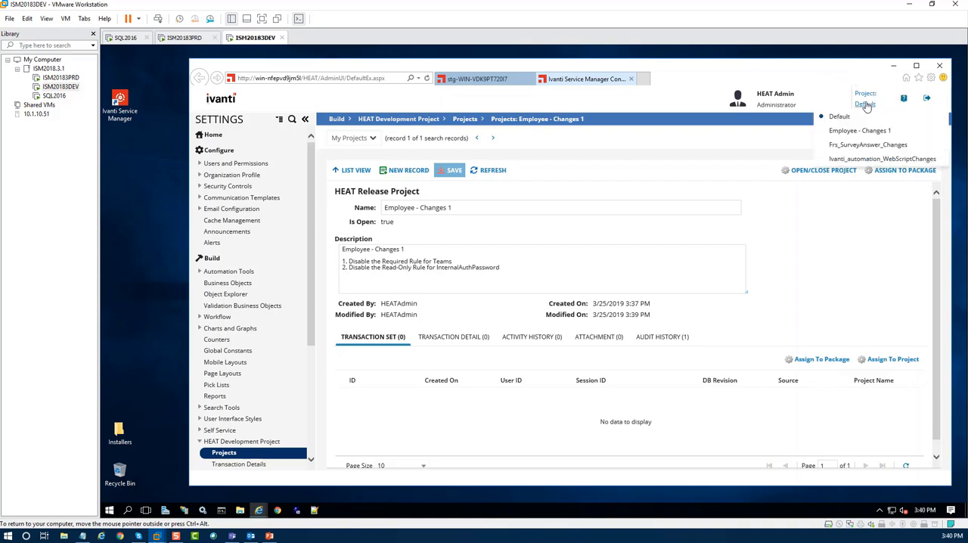
pyautogui.click(861, 131)
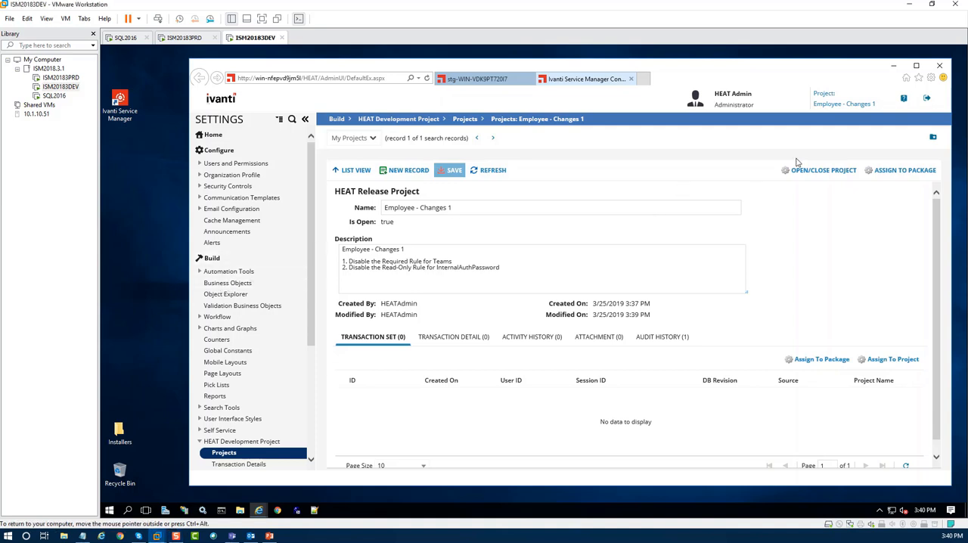
# Find the Employee business object in a new application tab and open its business rules.
pyautogui.click(256, 282)
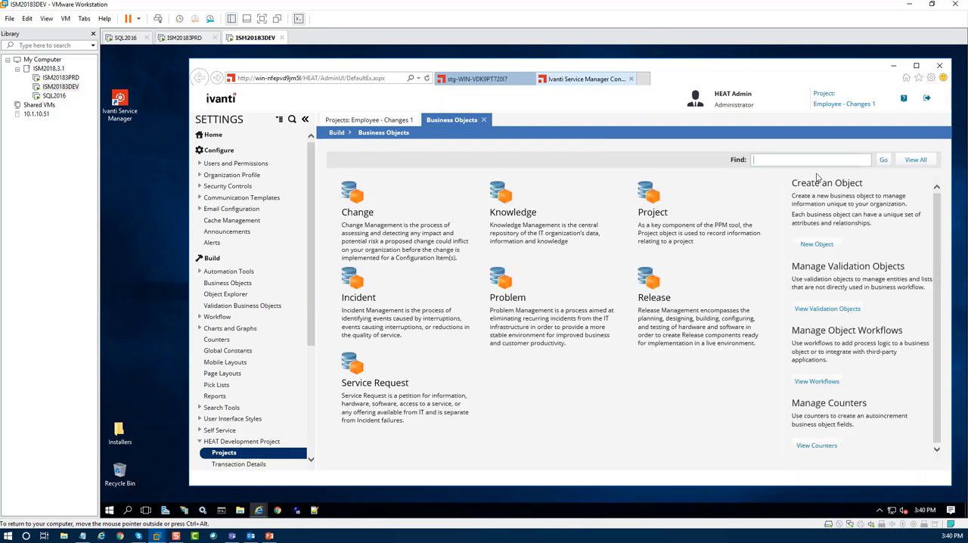
pyautogui.write('Employee')
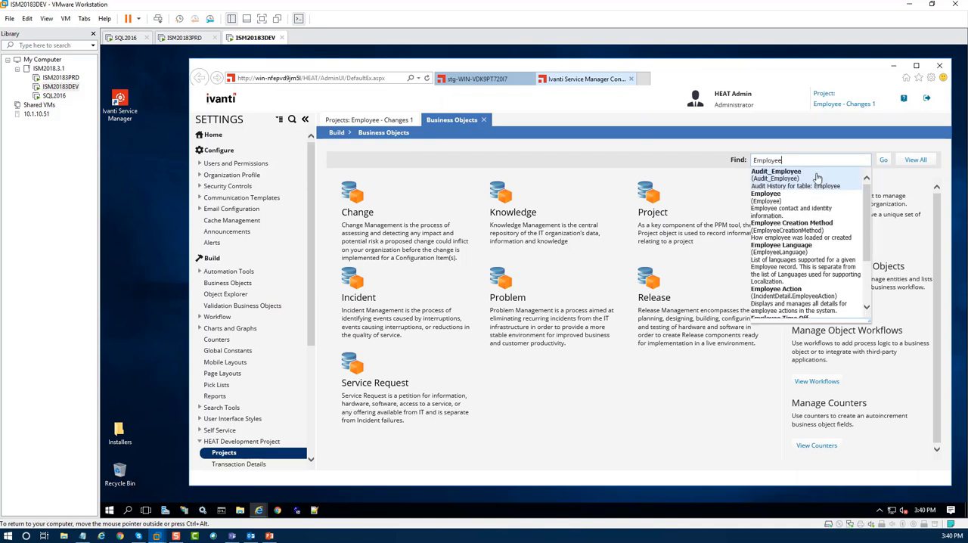
pyautogui.click(779, 208)
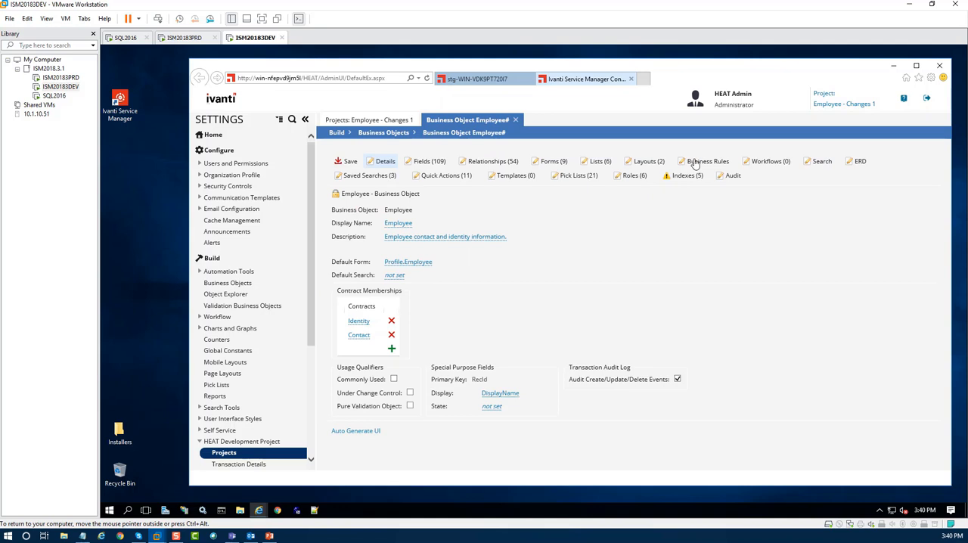
pyautogui.click(696, 165)
# Filter the Employee business rules by "team" and disable the Required Rule for Employee.Team.
pyautogui.click(565, 248)
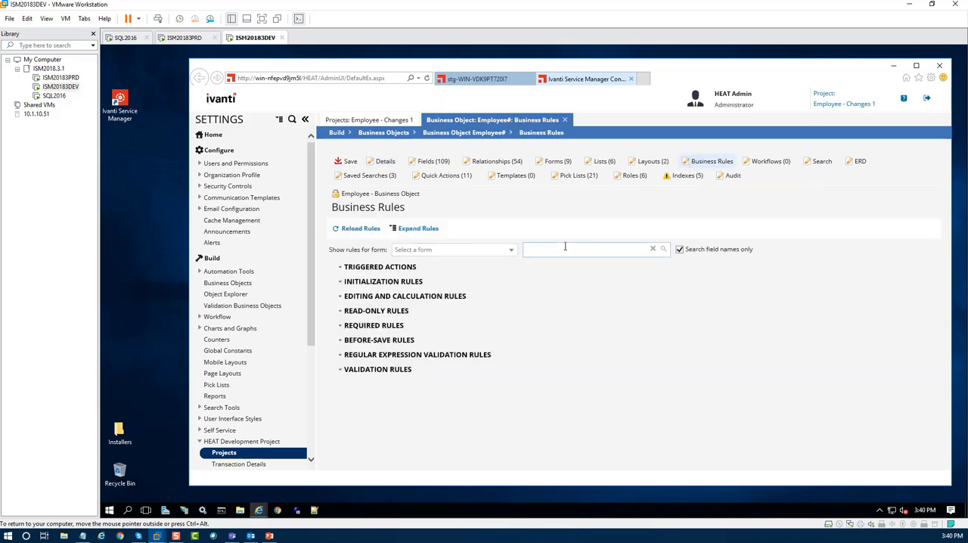
pyautogui.write('team')
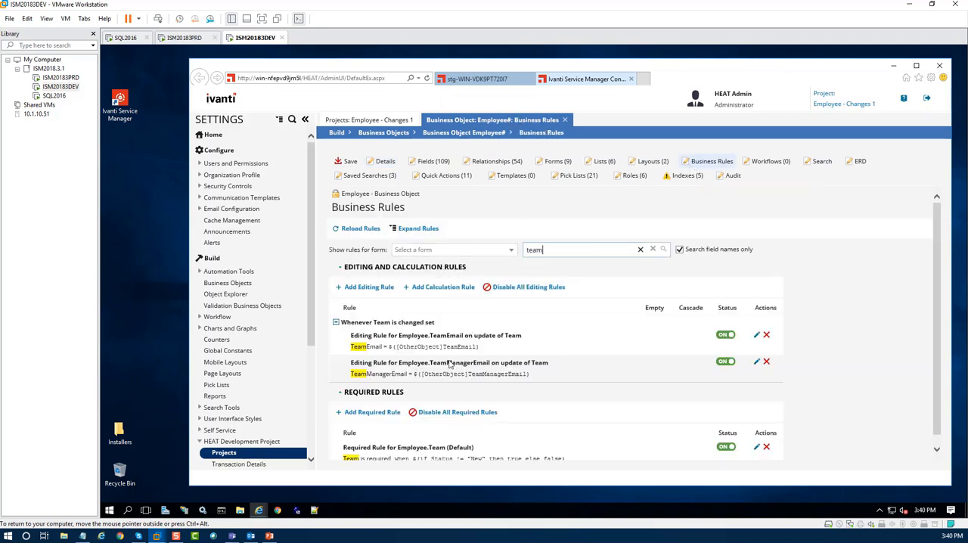
pyautogui.scroll(-1, 401, 441)
pyautogui.click(725, 438)
# Filter the business rules by "password" and disable the Read-Only Rule for Employee.InternalAuthPasswd.
pyautogui.moveTo(553, 238); pyautogui.dragTo(494, 243)
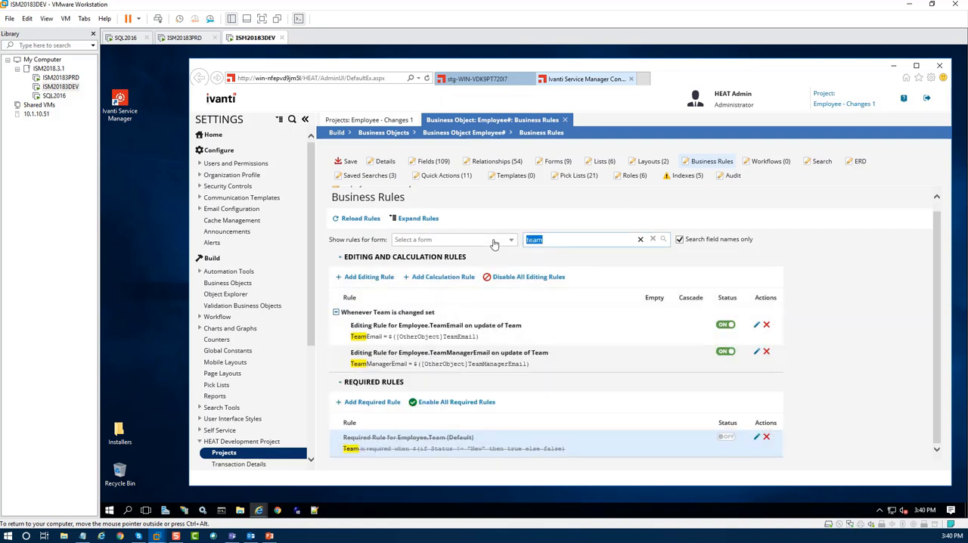
pyautogui.write('password')
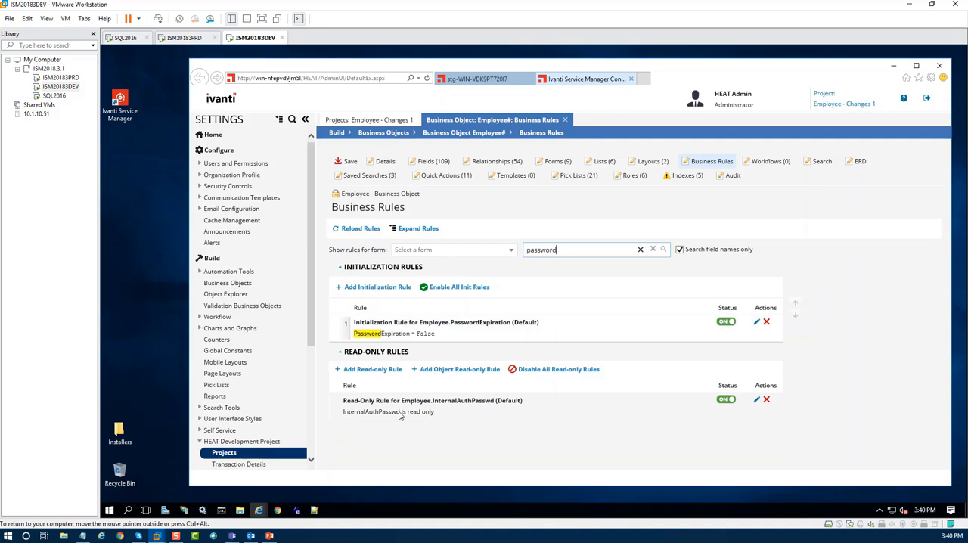
pyautogui.click(724, 401)
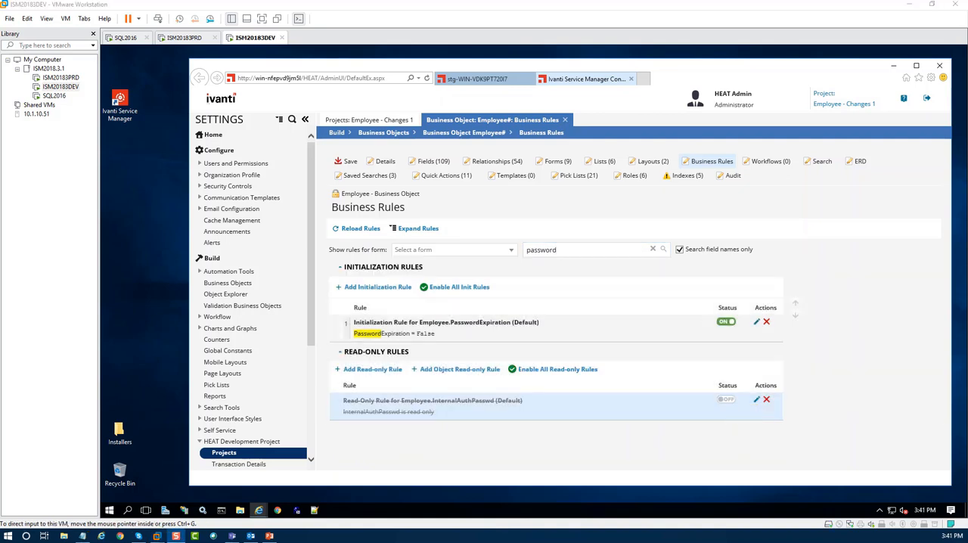
# Open a new Employee record in the main workspace and check the Team and Internal Auth PWD fields.
pyautogui.click(471, 80)
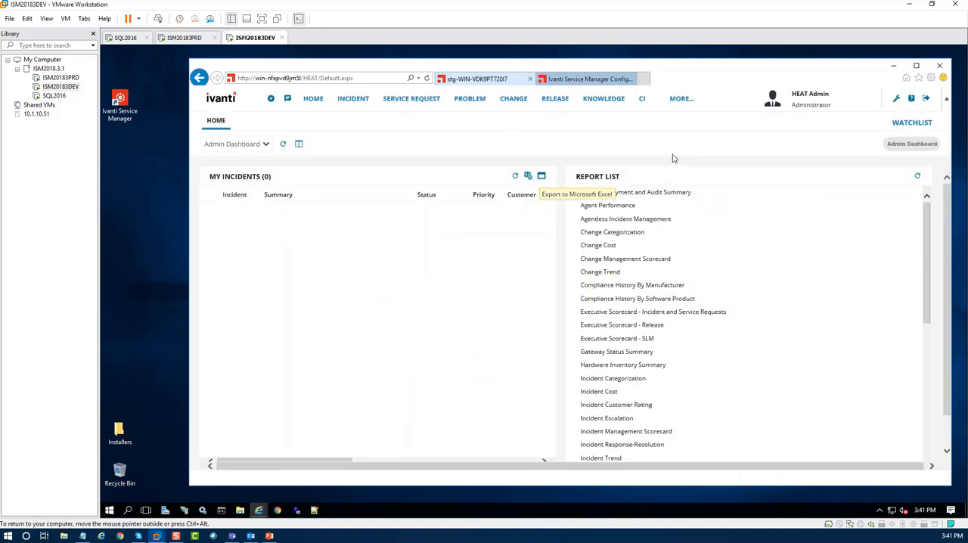
pyautogui.click(681, 101)
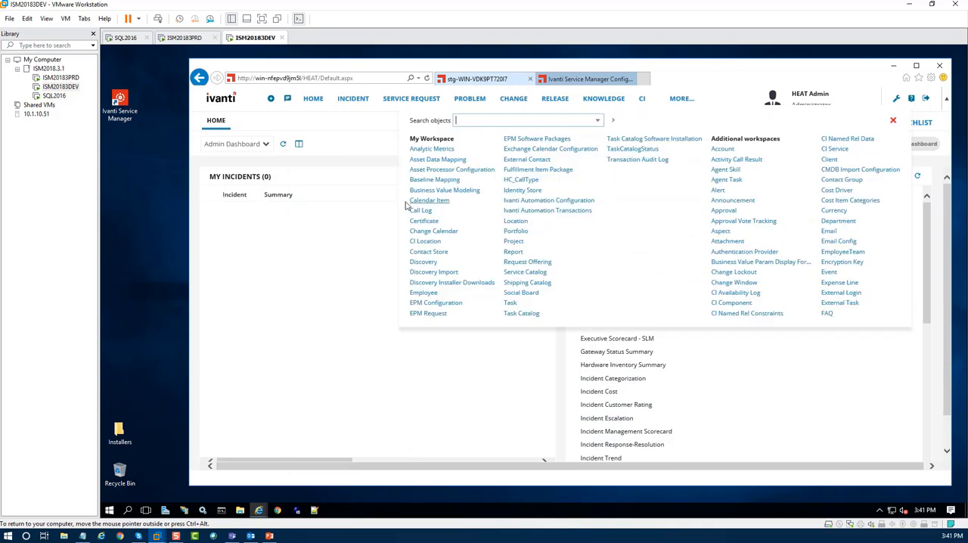
pyautogui.click(420, 299)
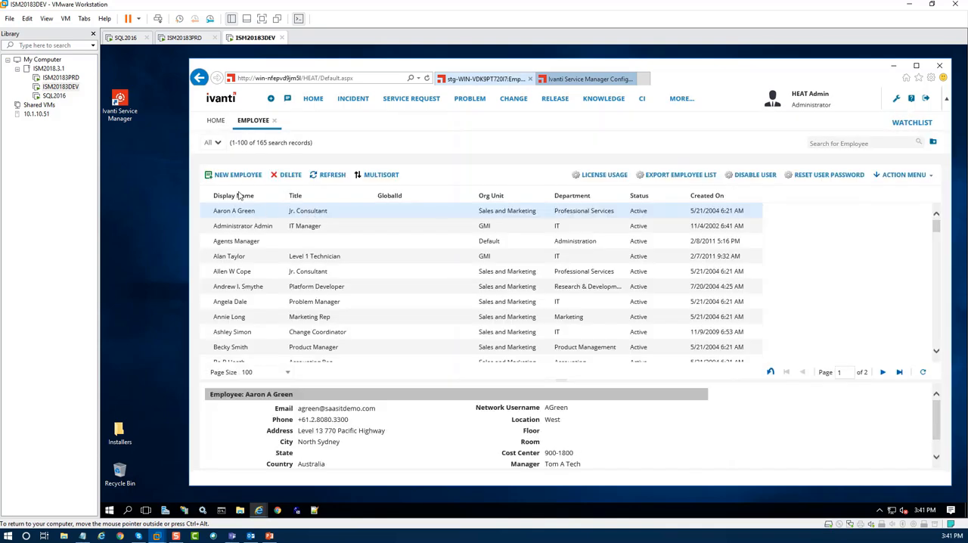
pyautogui.click(231, 175)
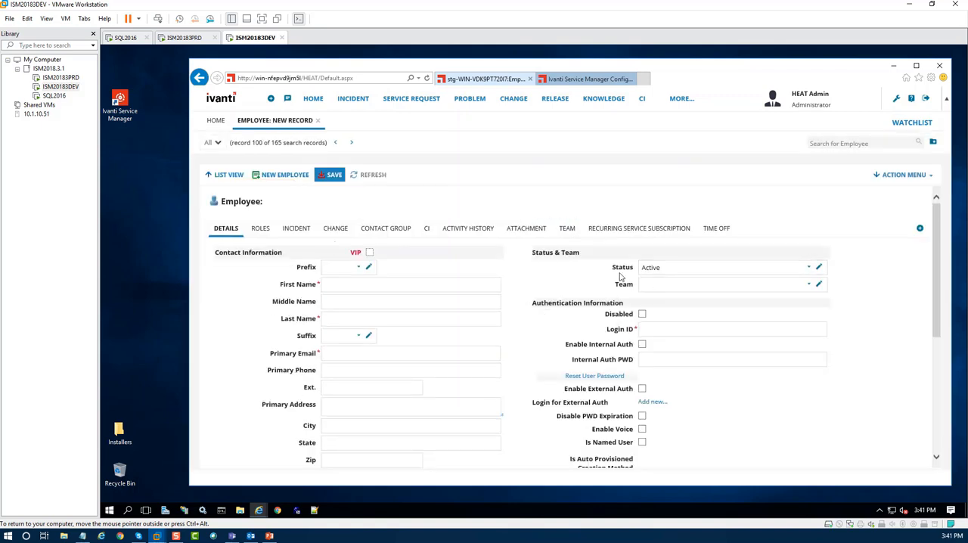
pyautogui.click(649, 359)
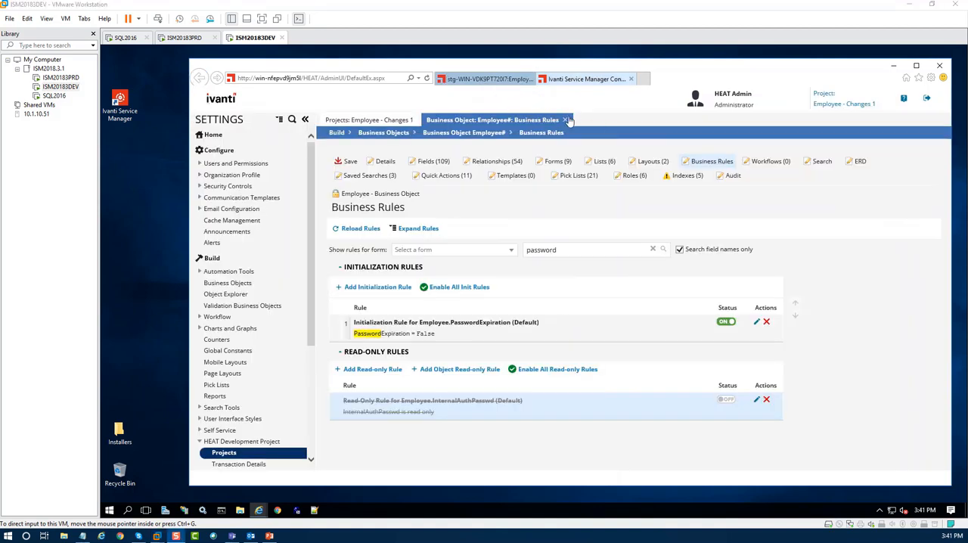
# Return to the Employee - Changes 1 project record to refresh it, and switch the active project back to Default.
pyautogui.click(569, 121)
pyautogui.click(568, 121)
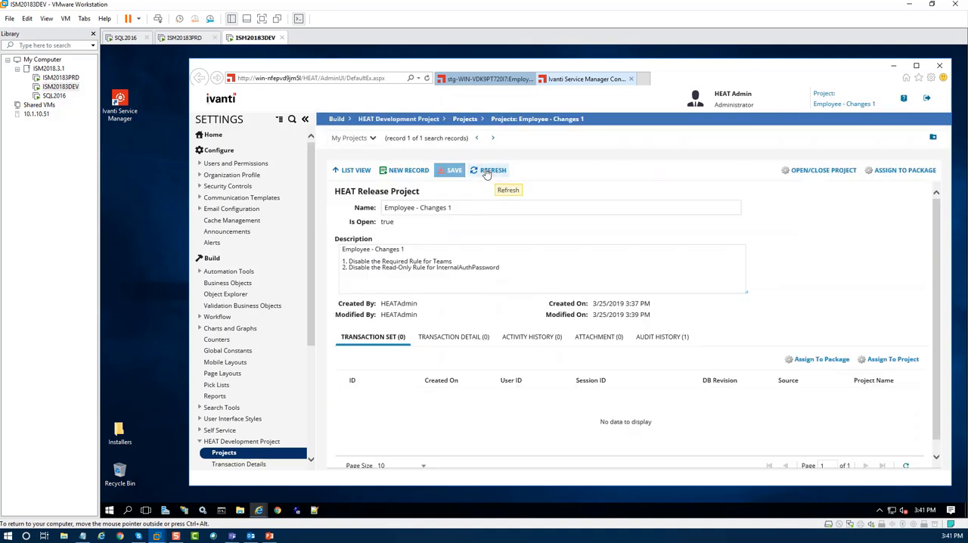
pyautogui.click(499, 171)
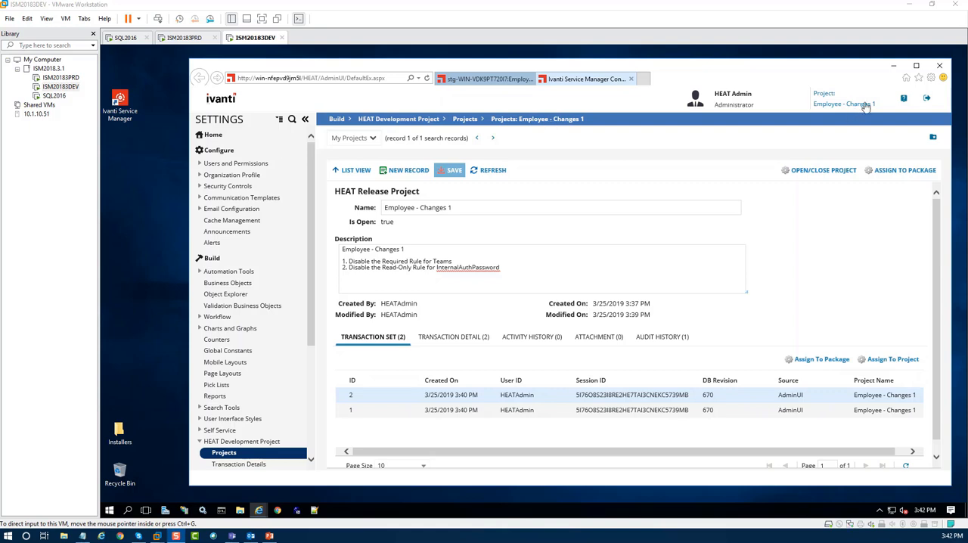
pyautogui.click(866, 105)
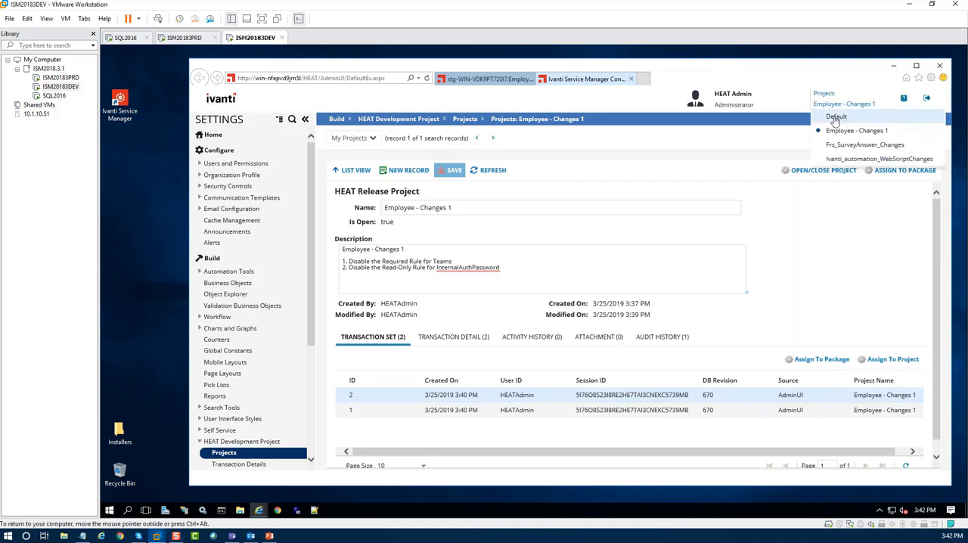
pyautogui.click(837, 118)
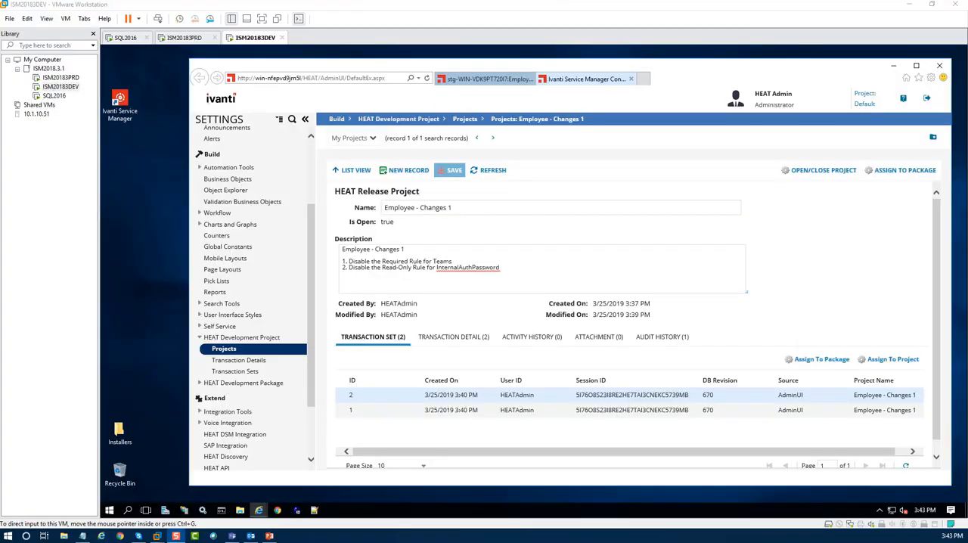
# Open the HEAT Development Package packages in a new application tab and start a new package record.
pyautogui.click(201, 386)
pyautogui.click(201, 385)
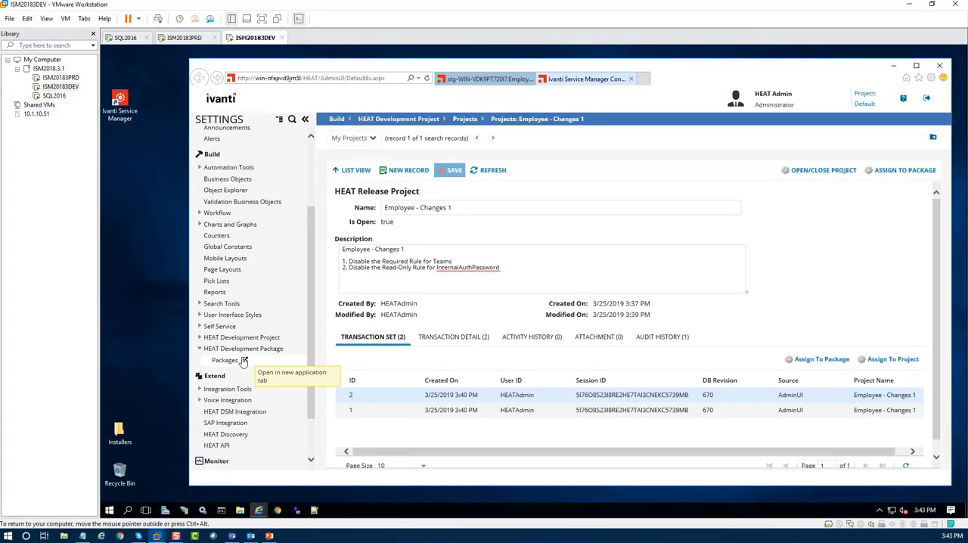
pyautogui.click(244, 361)
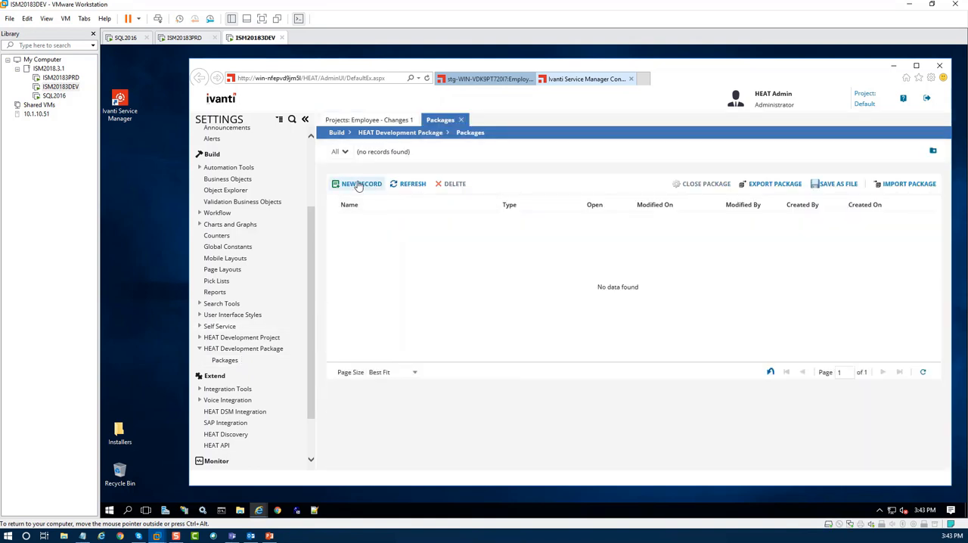
pyautogui.click(359, 185)
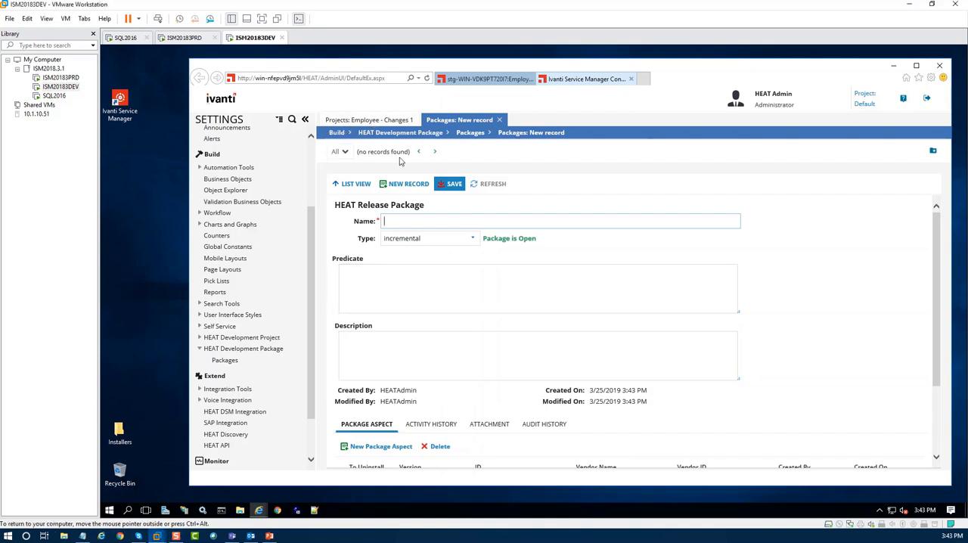
# Copy the project's name, Employee - Changes 1, into the new package's name.
pyautogui.click(382, 122)
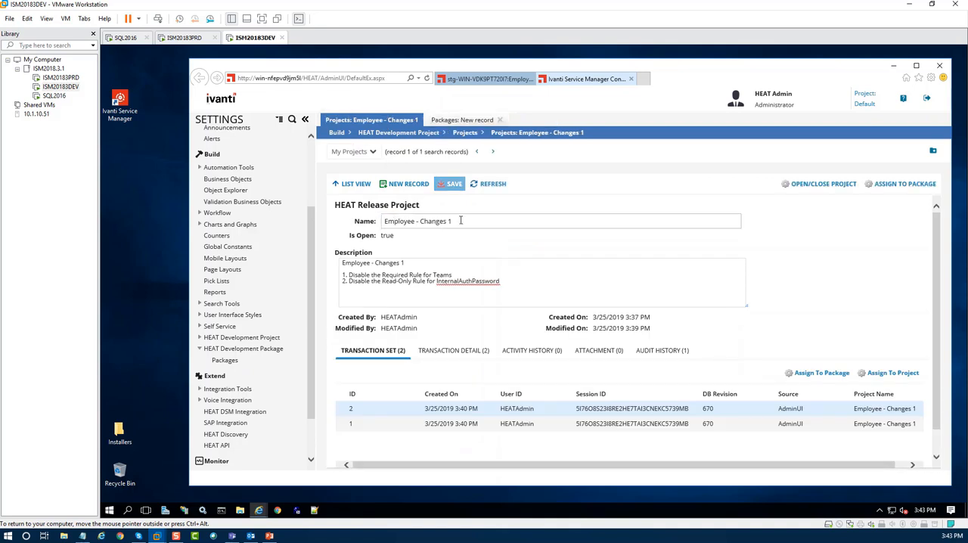
pyautogui.moveTo(459, 220); pyautogui.dragTo(378, 227)
pyautogui.hotkey('ctrl', 'c')
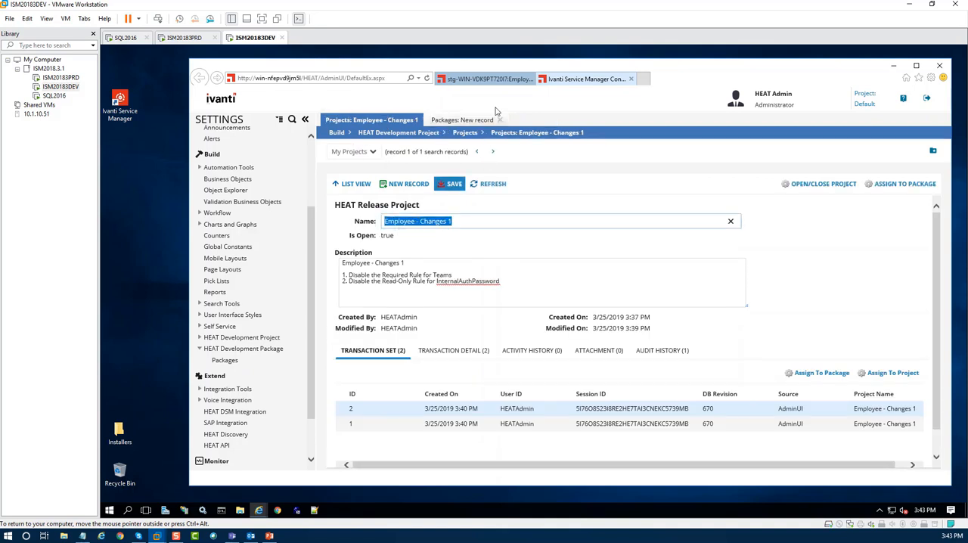
pyautogui.click(468, 120)
pyautogui.hotkey('ctrl', 'v')
# Copy the project's full description into the new package's description and save the package record.
pyautogui.click(376, 121)
pyautogui.moveTo(503, 281); pyautogui.dragTo(337, 250)
pyautogui.hotkey('ctrl', 'c')
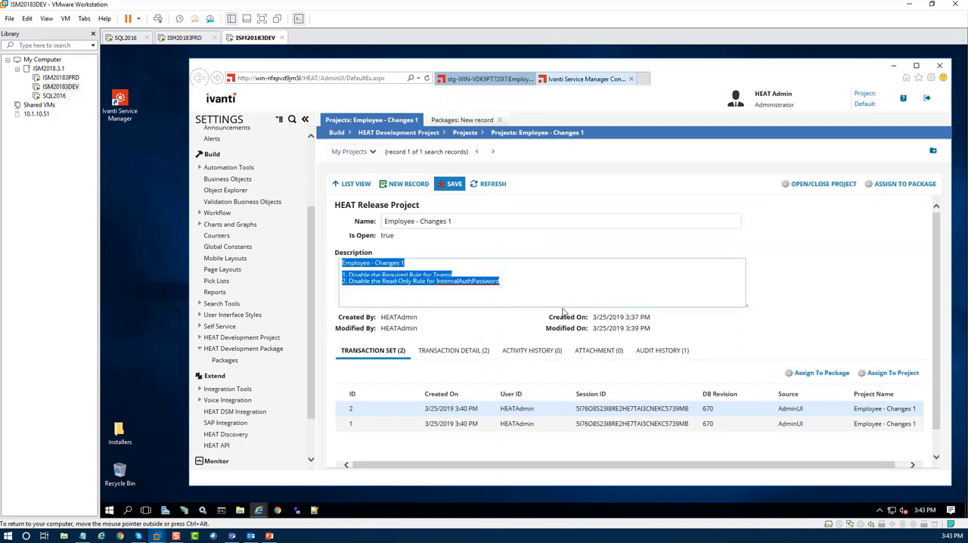
pyautogui.click(474, 124)
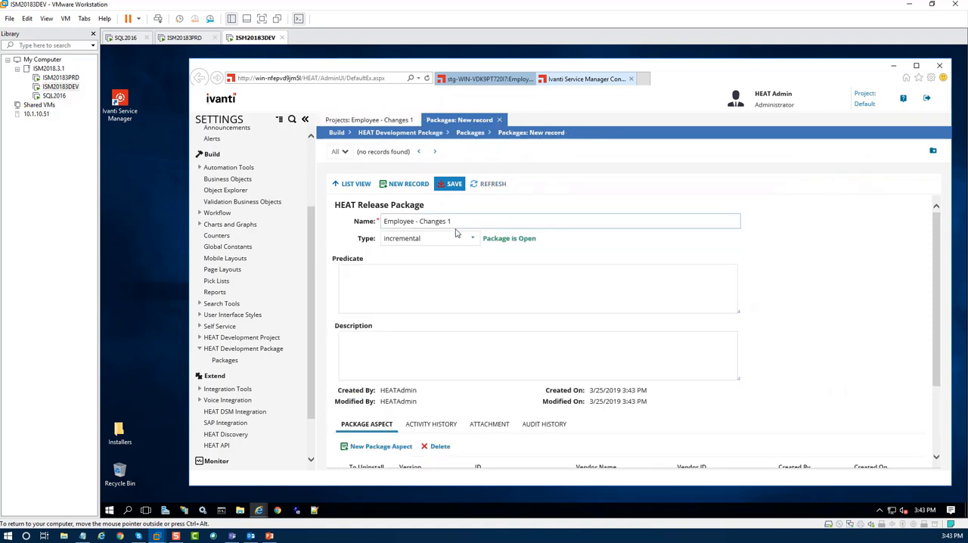
pyautogui.click(359, 348)
pyautogui.hotkey('ctrl', 'v')
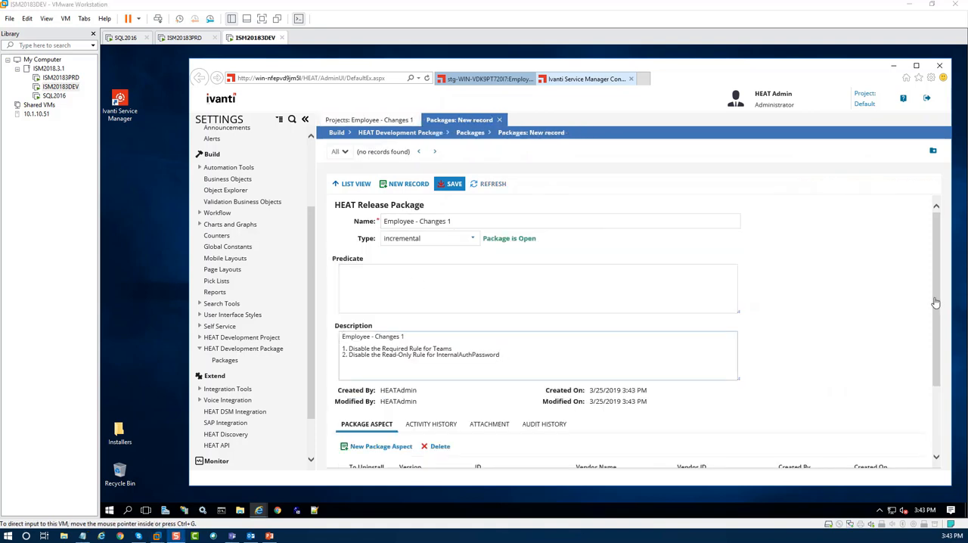
pyautogui.click(454, 185)
pyautogui.click(454, 185)
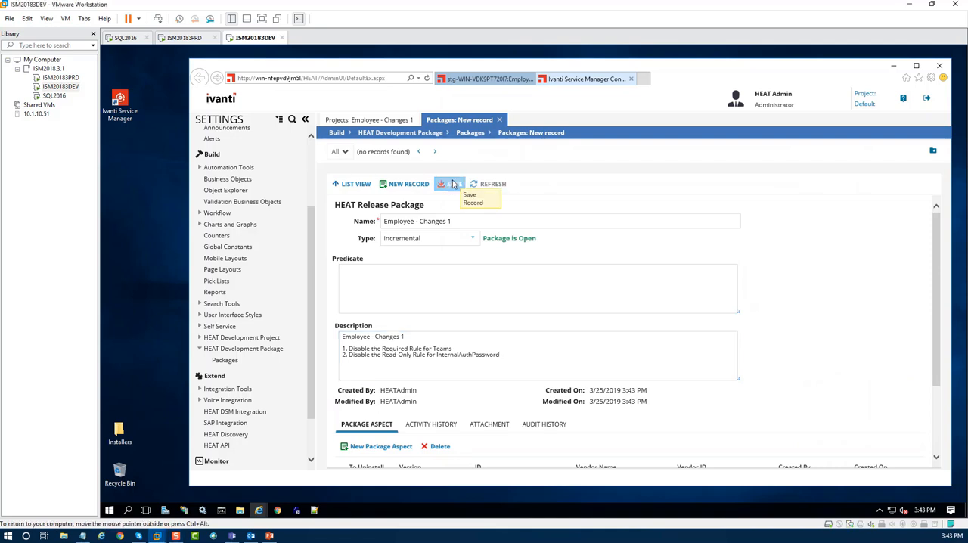
# Assign both of the project's transaction sets to the Employee - Changes 1 package and return to the package record.
pyautogui.click(367, 119)
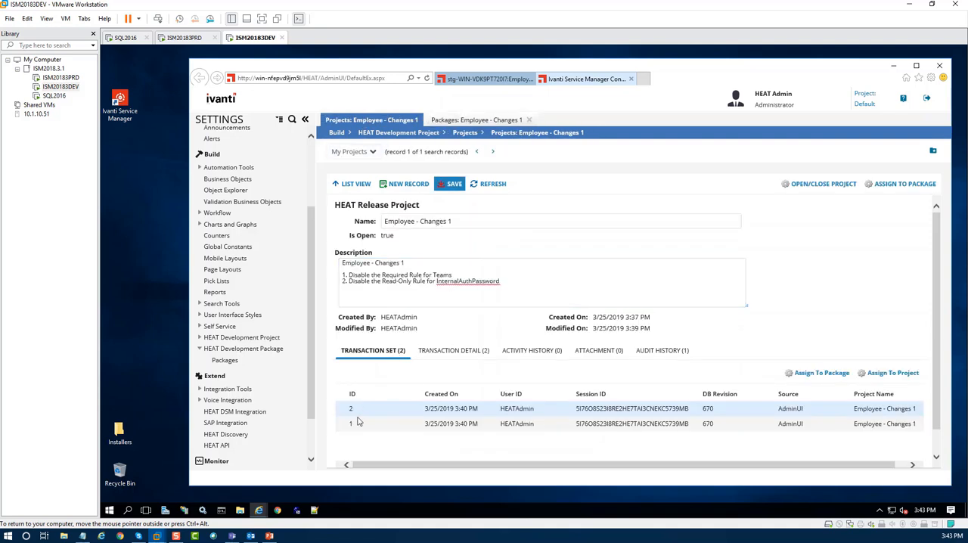
pyautogui.keyDown('ctrl'); pyautogui.click(359, 425); pyautogui.keyUp('ctrl')
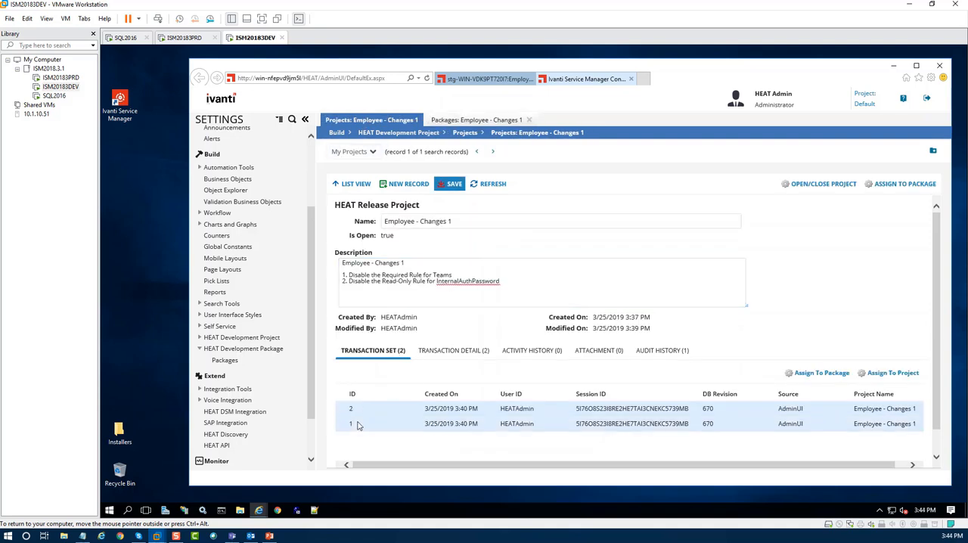
pyautogui.click(816, 375)
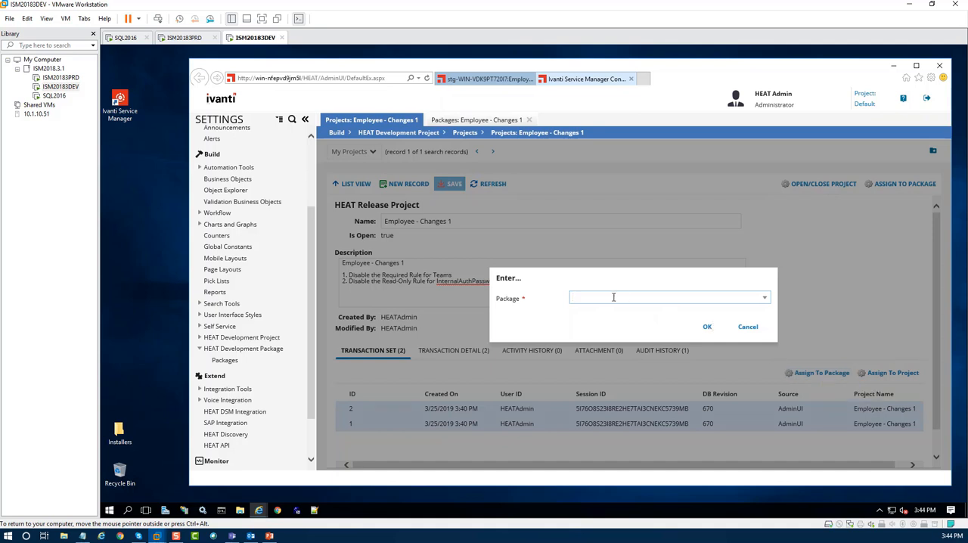
pyautogui.click(765, 298)
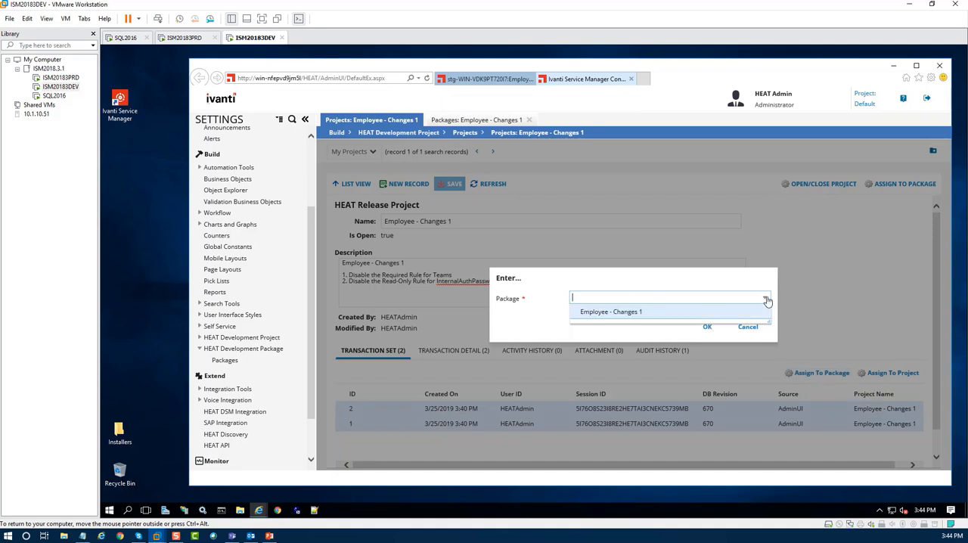
pyautogui.click(603, 312)
pyautogui.click(706, 327)
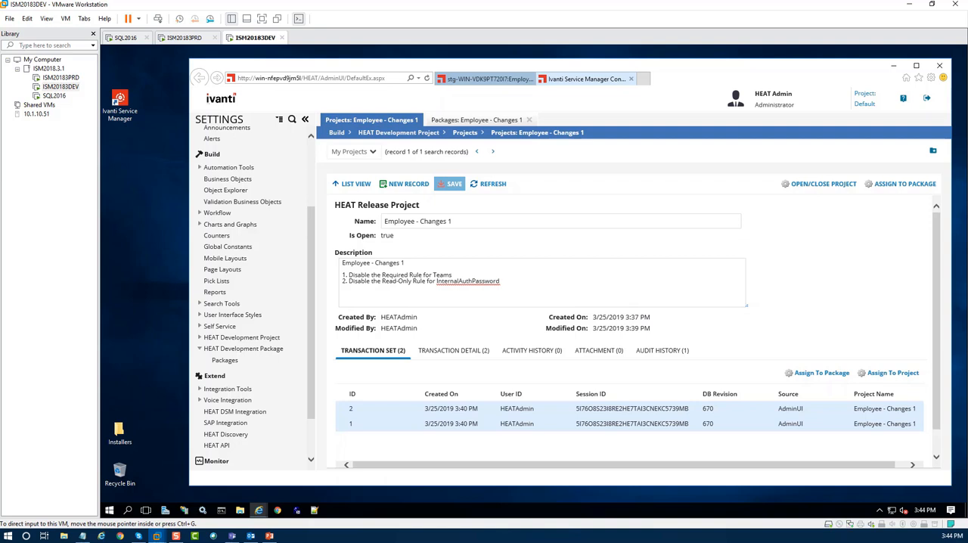
pyautogui.click(484, 120)
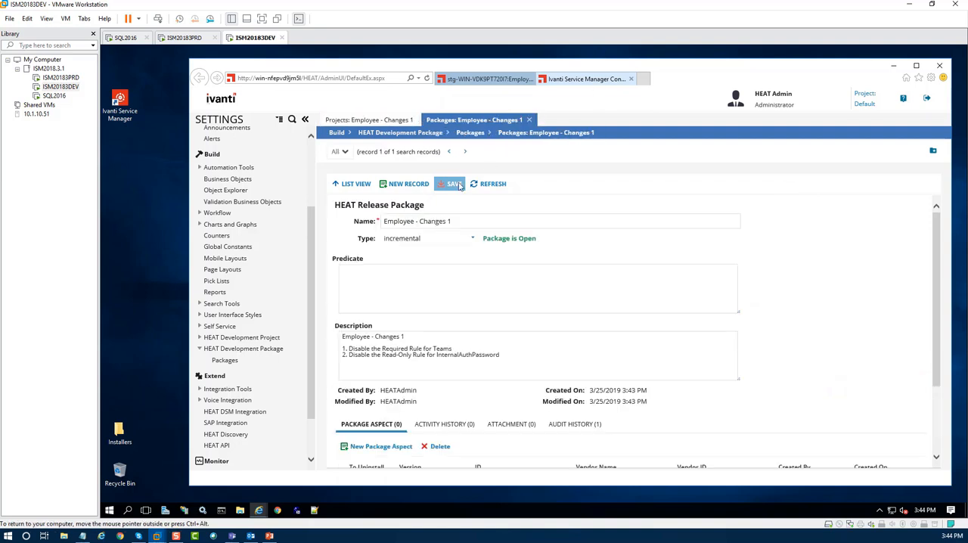
# Refresh the Employee - Changes 1 package record and review its transaction sets alongside those of the Employee - Changes 1 project.
pyautogui.click(490, 184)
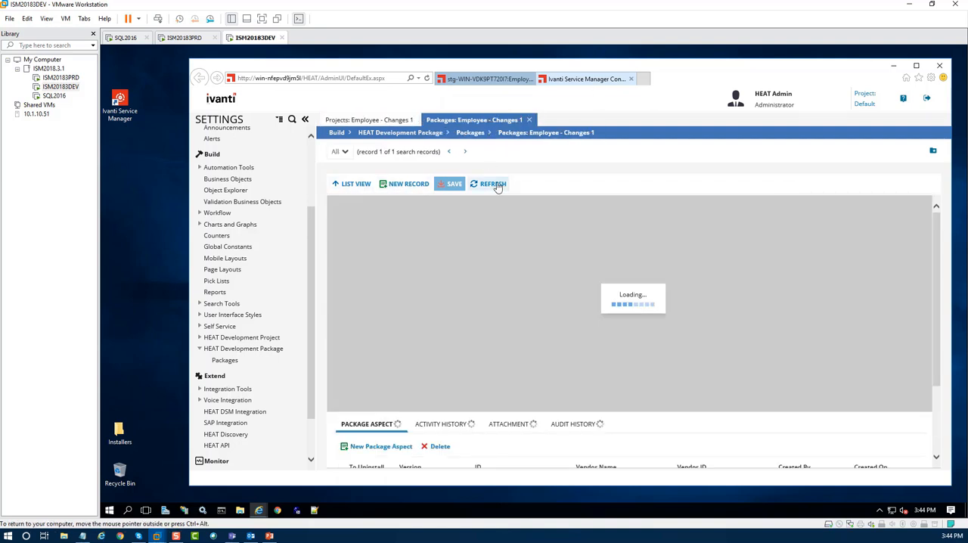
pyautogui.click(377, 426)
pyautogui.scroll(-1, 393, 420)
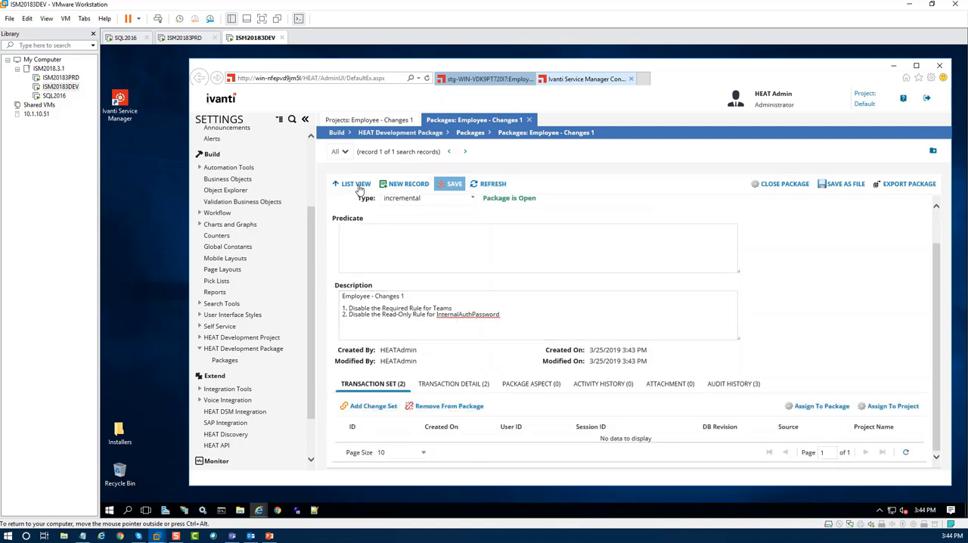
pyautogui.click(491, 184)
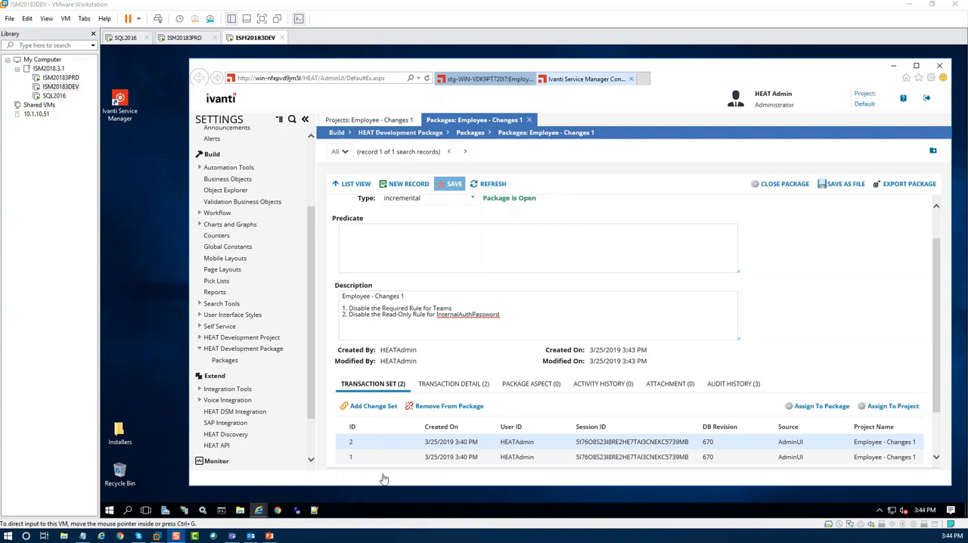
pyautogui.click(368, 121)
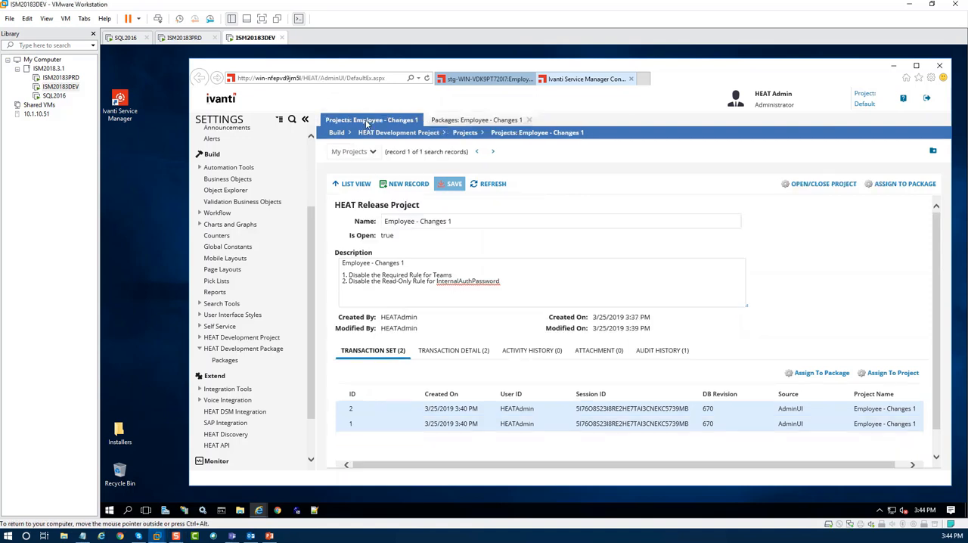
pyautogui.click(467, 121)
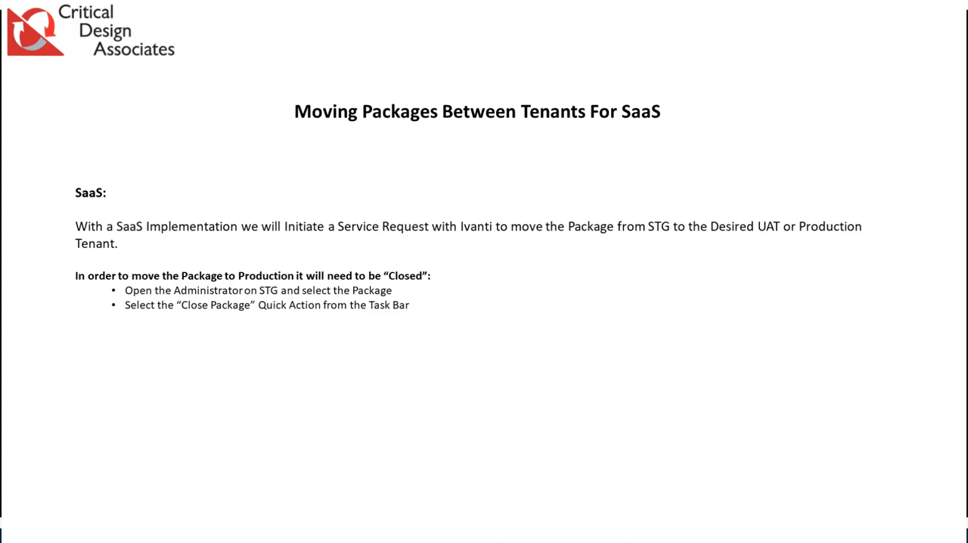
pyautogui.press('Right')
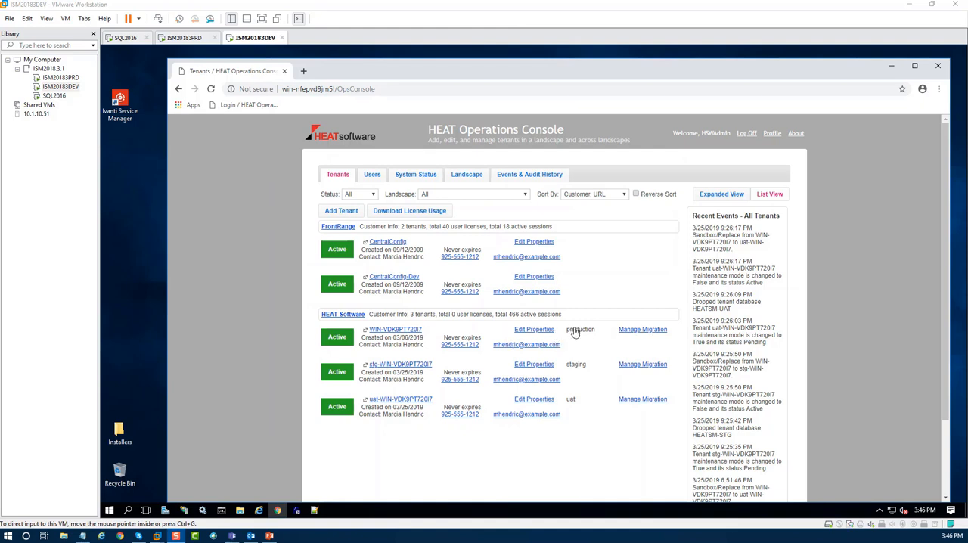
# Apply the Employee - Changes 1 package from staging to the uat tenant, skipping the target backup and validating before applying.
pyautogui.click(638, 331)
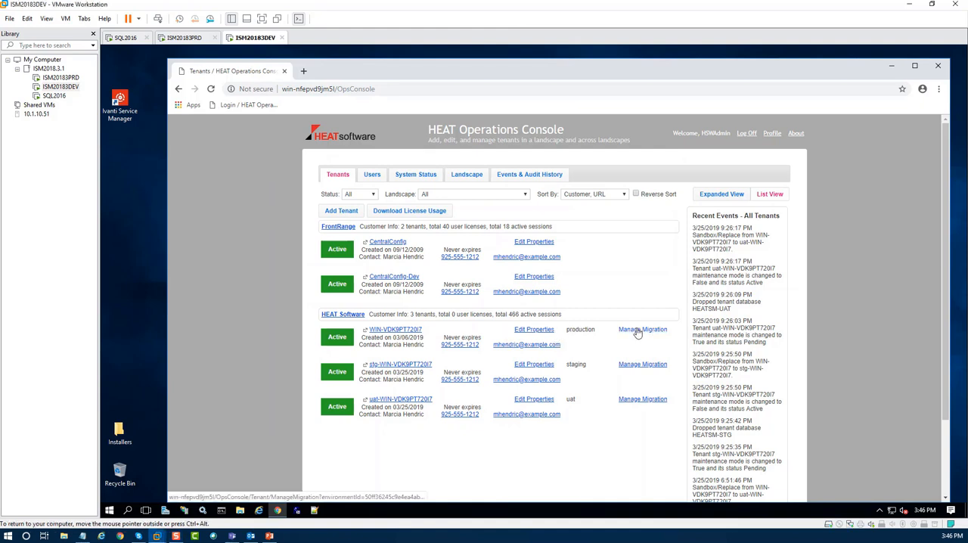
pyautogui.click(637, 331)
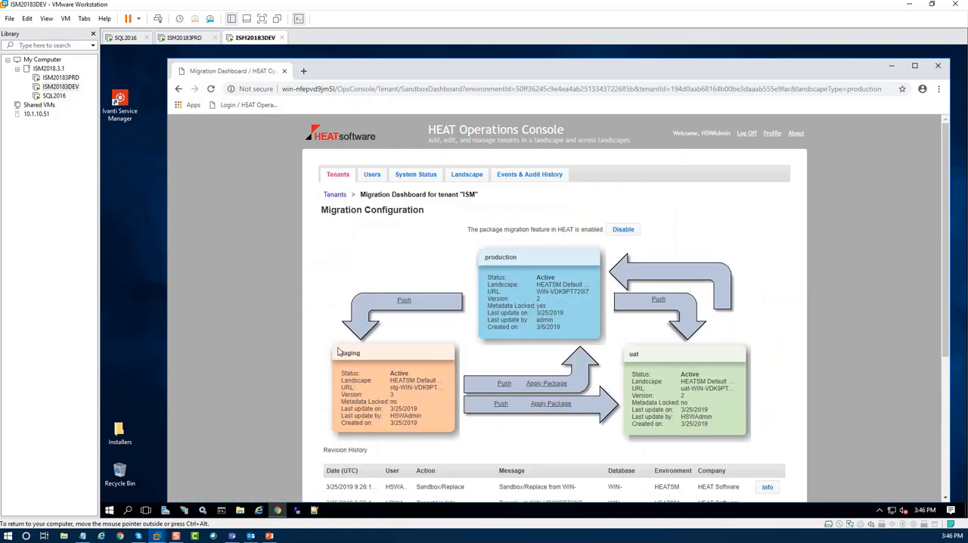
pyautogui.click(545, 405)
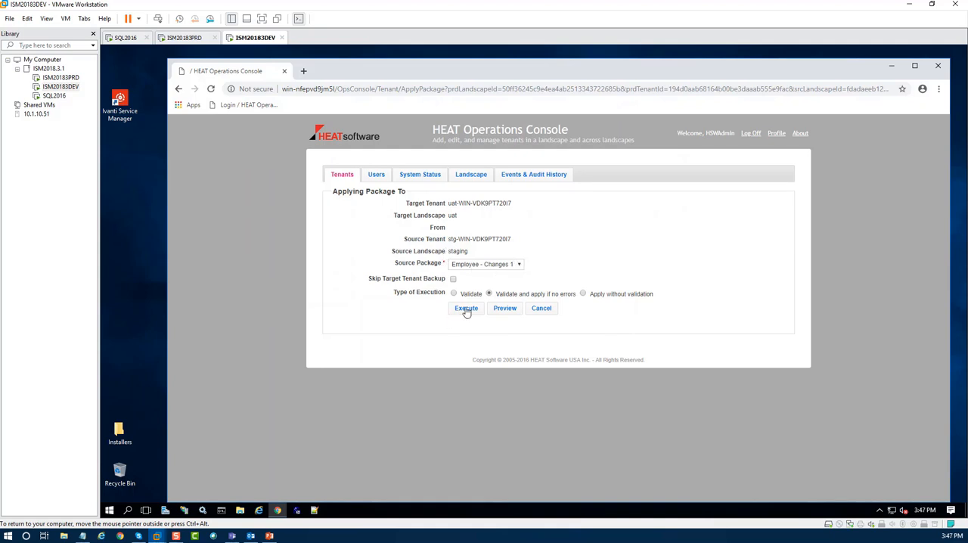
pyautogui.click(454, 280)
pyautogui.click(465, 308)
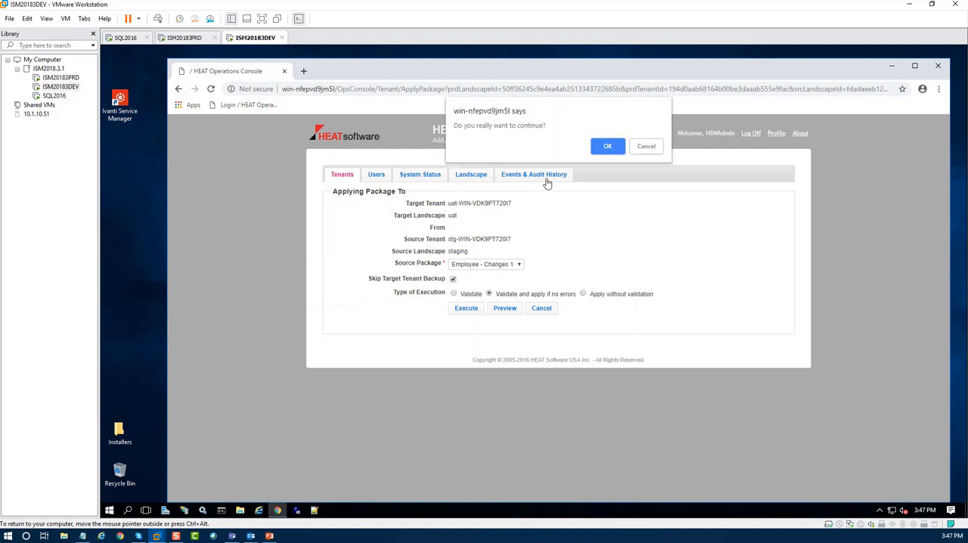
pyautogui.click(603, 153)
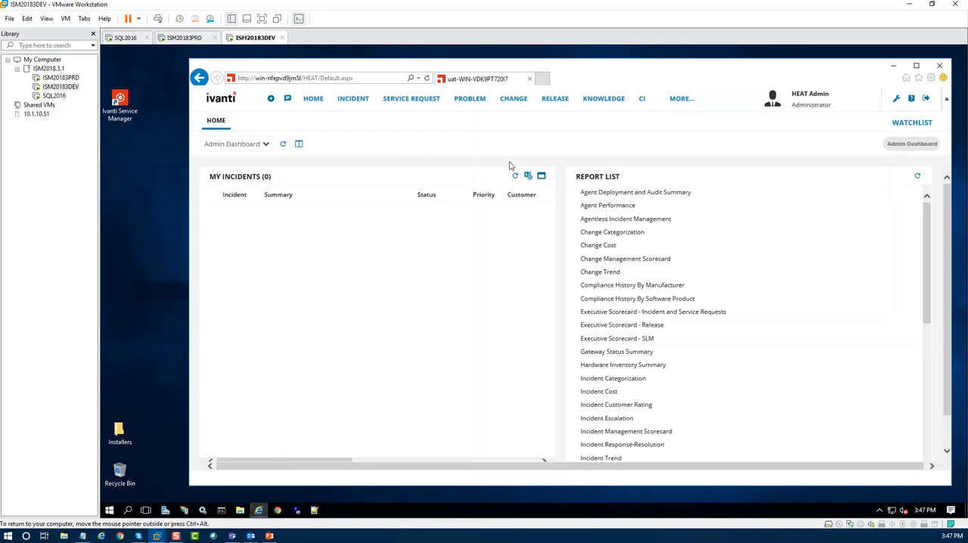
# Open the Employee workspace in the uat tenant and check the Team and Internal Auth PWD fields on a new employee record.
pyautogui.click(682, 99)
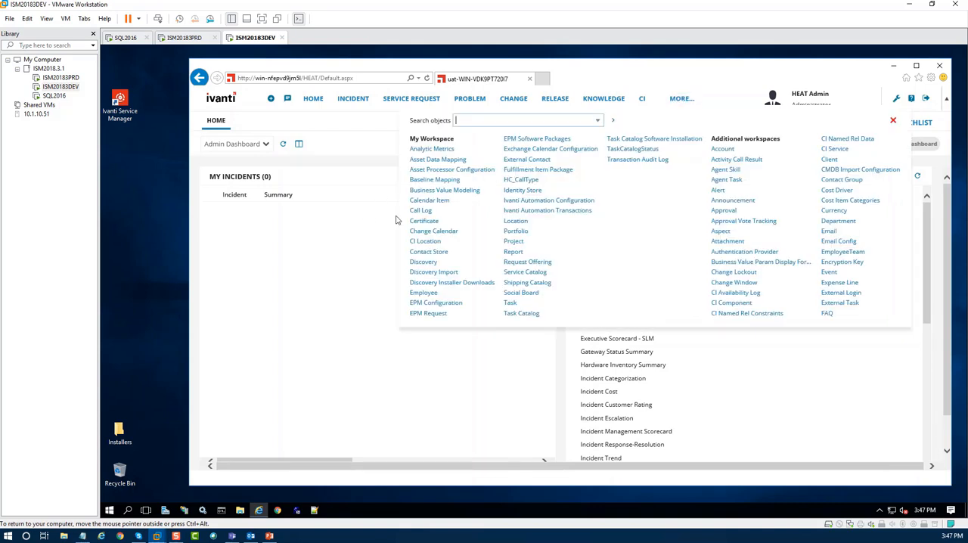
pyautogui.click(422, 296)
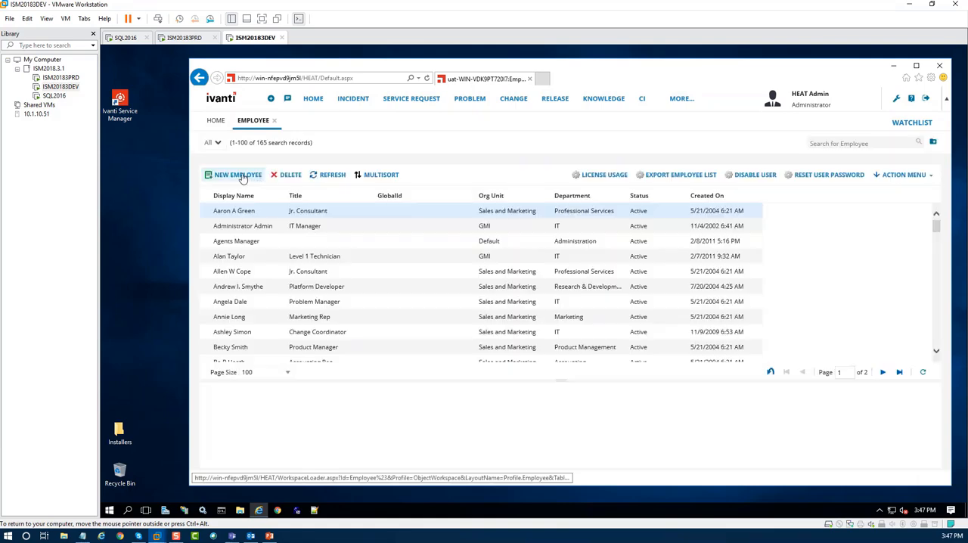
pyautogui.click(243, 177)
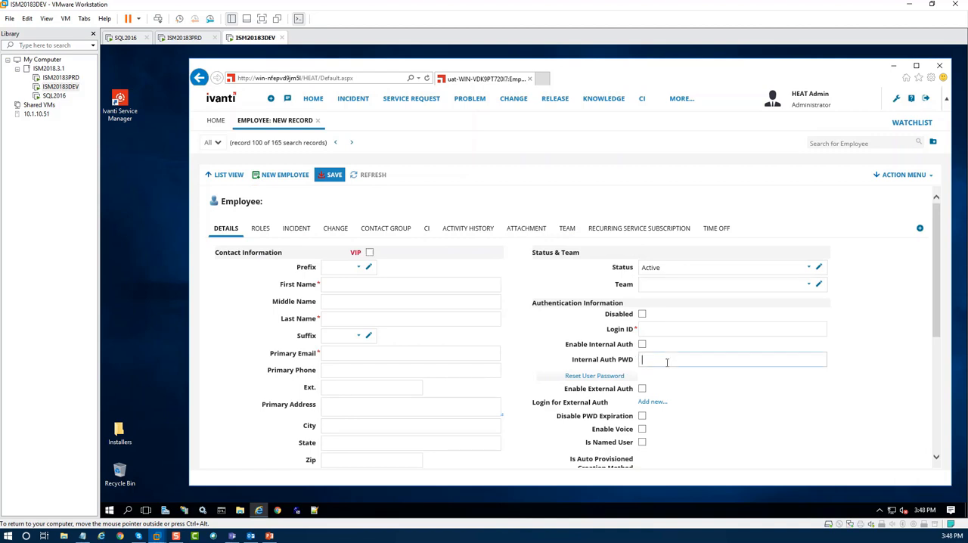
pyautogui.click(668, 361)
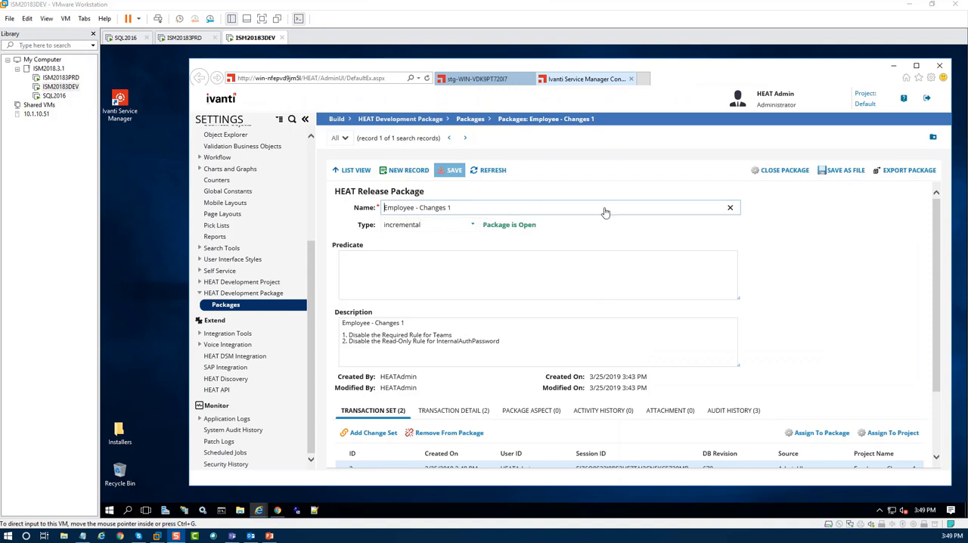
# Close the Employee - Changes 1 package in the staging tenant to further changes.
pyautogui.click(783, 170)
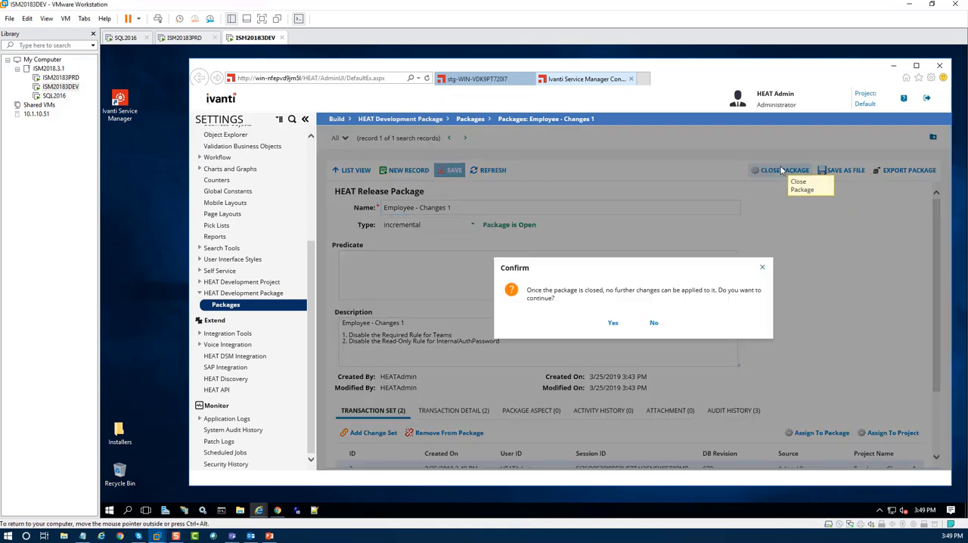
pyautogui.click(614, 323)
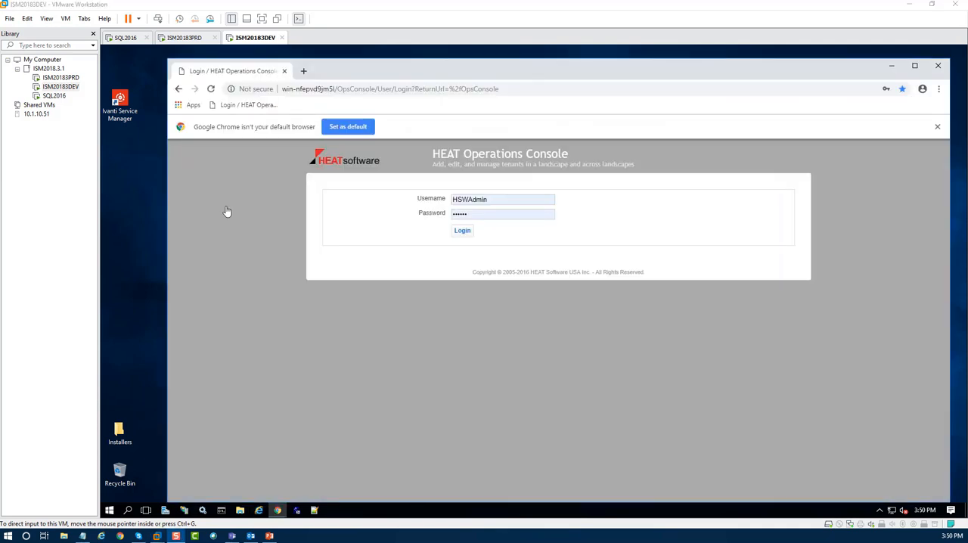
# Log in to the HEAT Operations Console and apply Employee - Changes 1 from staging to production, skipping the backup and validating first.
pyautogui.click(462, 231)
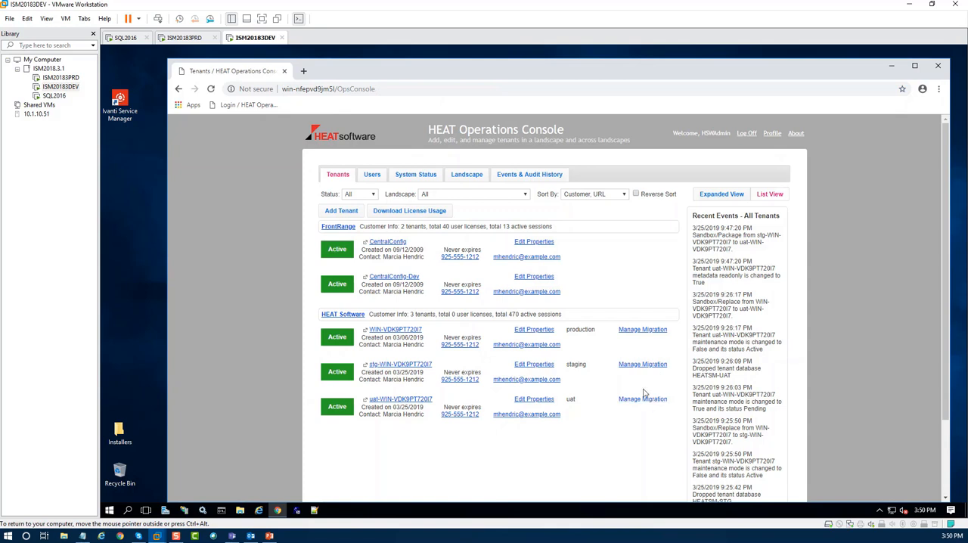
pyautogui.click(645, 331)
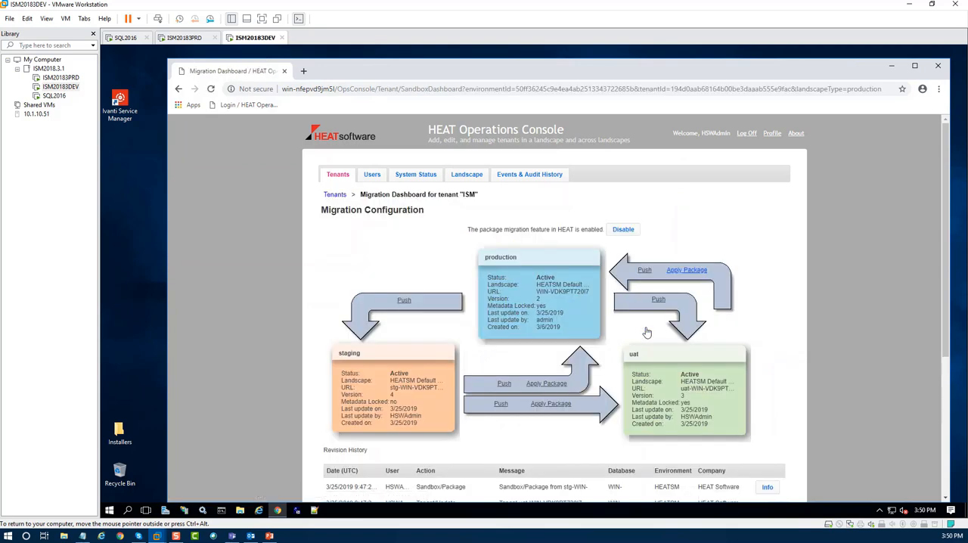
pyautogui.click(550, 384)
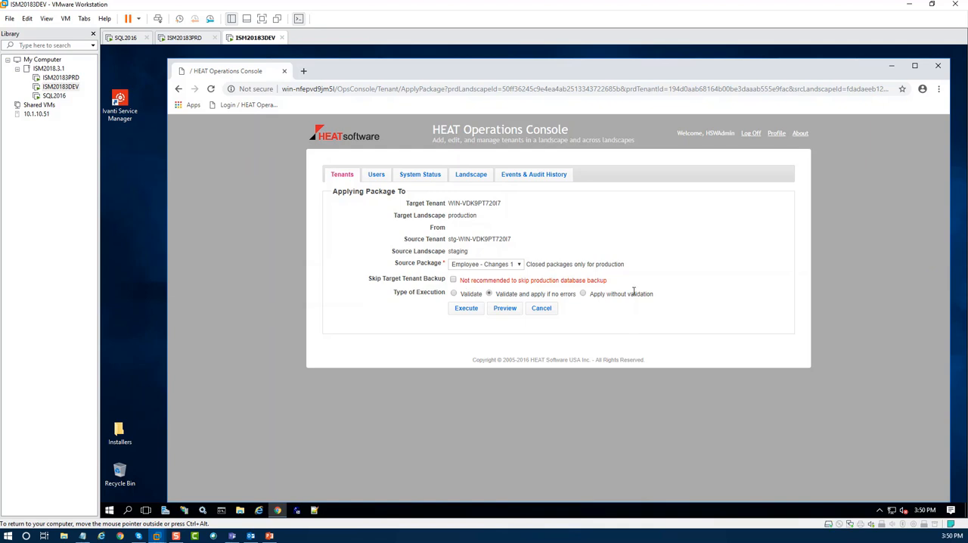
pyautogui.click(454, 281)
pyautogui.click(462, 308)
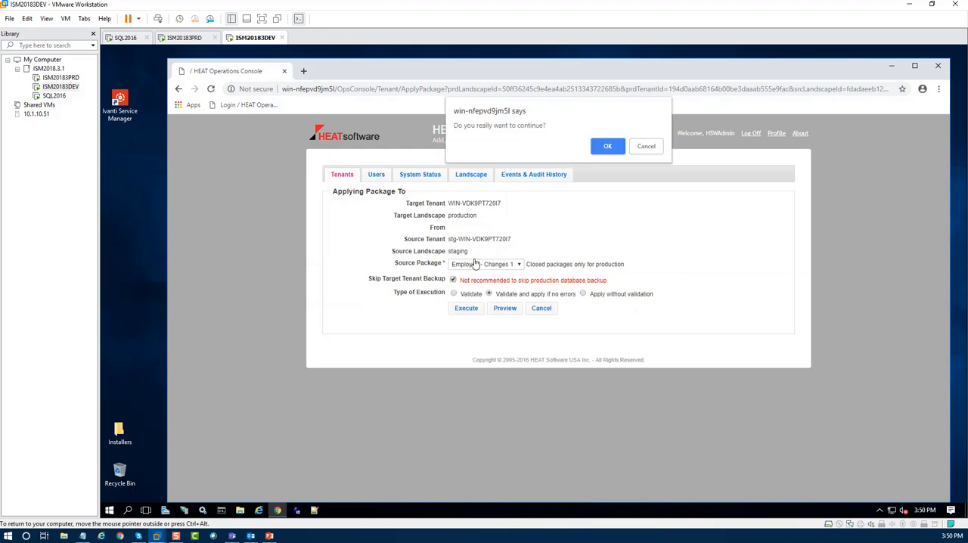
pyautogui.click(611, 145)
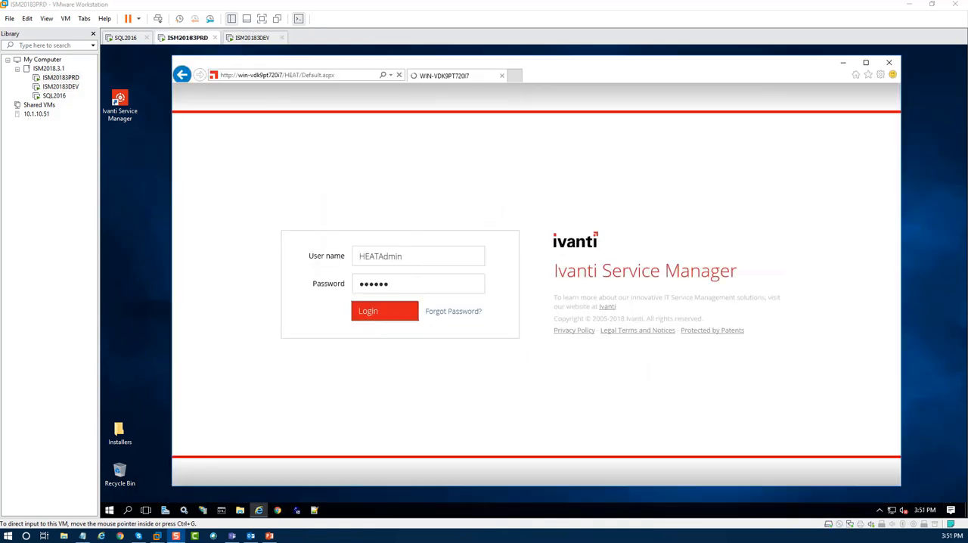
# Enter the production tenant on the ISM20183PRD machine and start a new record in its Employee workspace to check the changes.
pyautogui.press('Return')
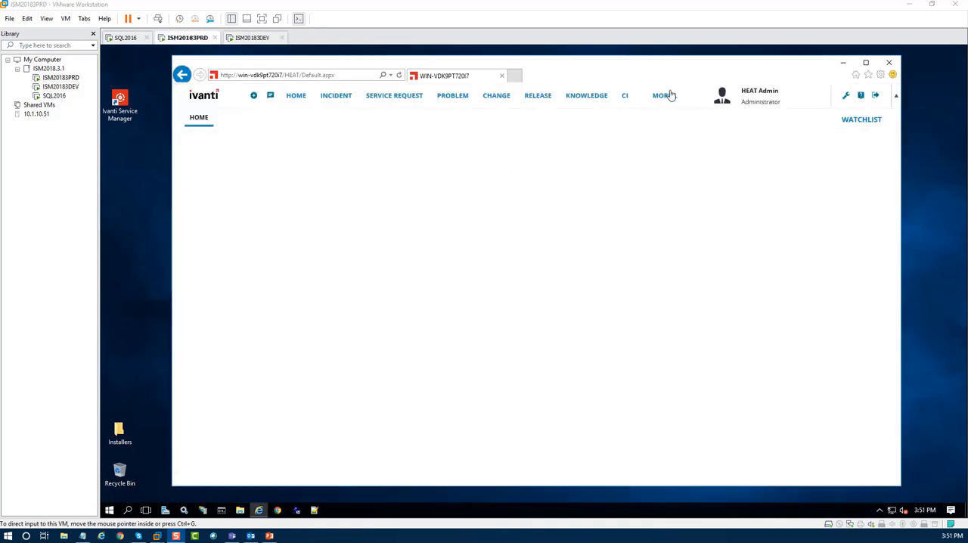
pyautogui.click(665, 95)
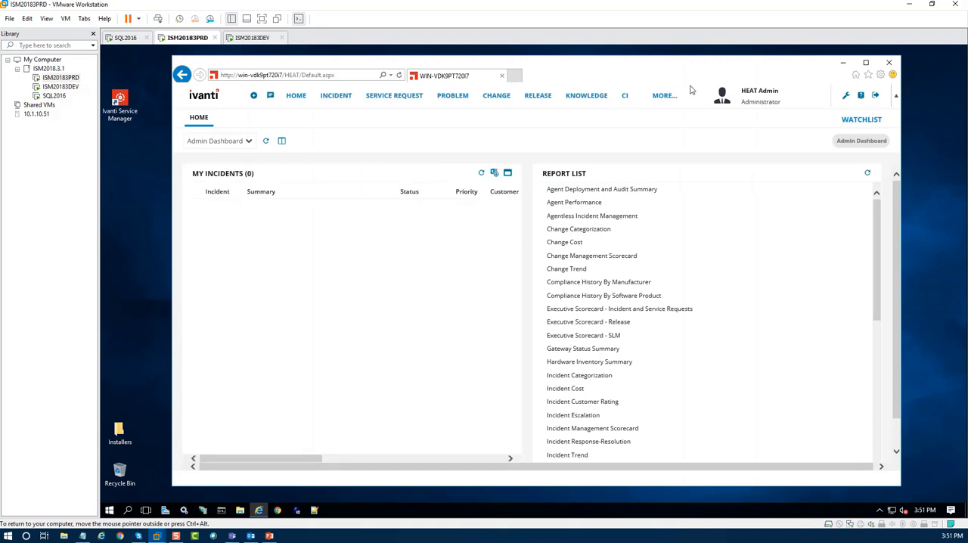
pyautogui.click(667, 97)
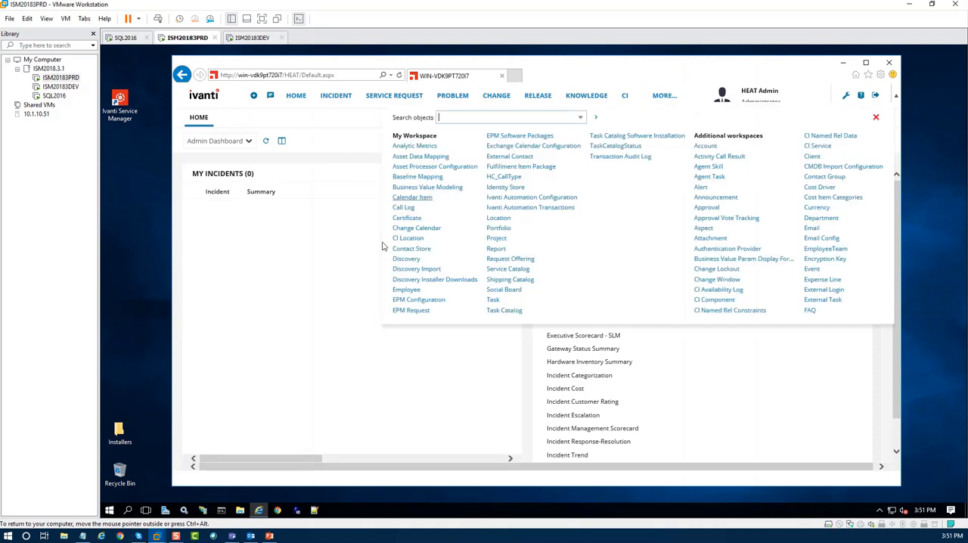
pyautogui.click(406, 290)
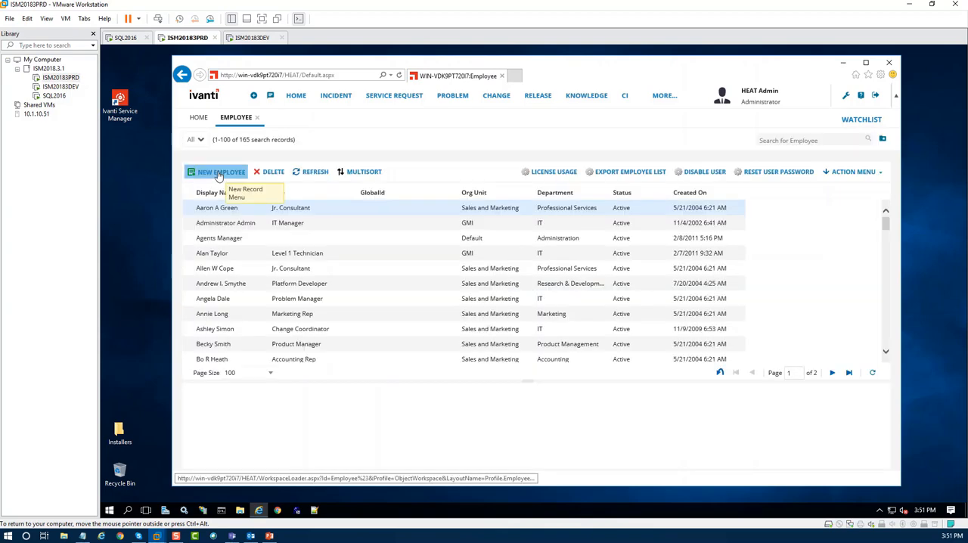
pyautogui.click(215, 173)
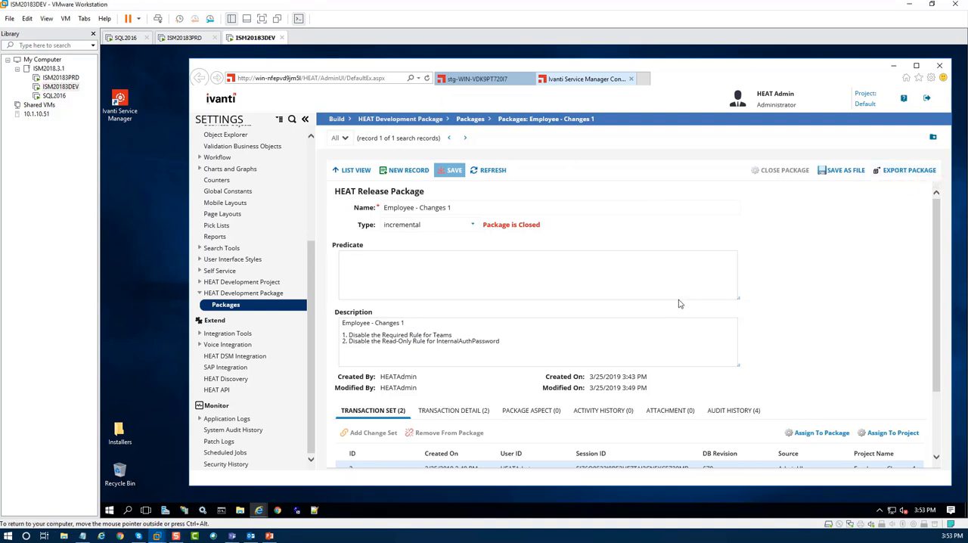
# Export the closed Employee - Changes 1 package without compacting its transaction sets and save the MetadataPatch file to the Desktop.
pyautogui.click(903, 171)
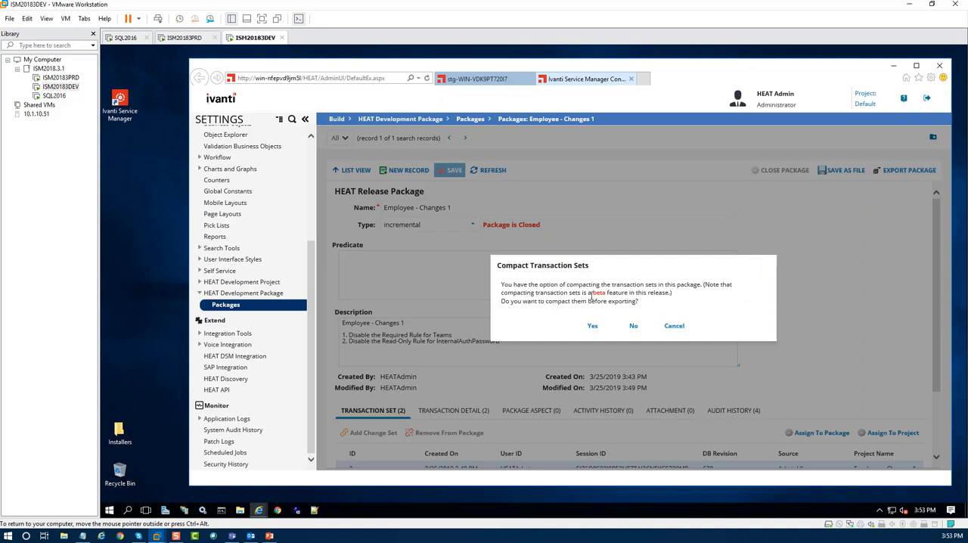
pyautogui.click(631, 325)
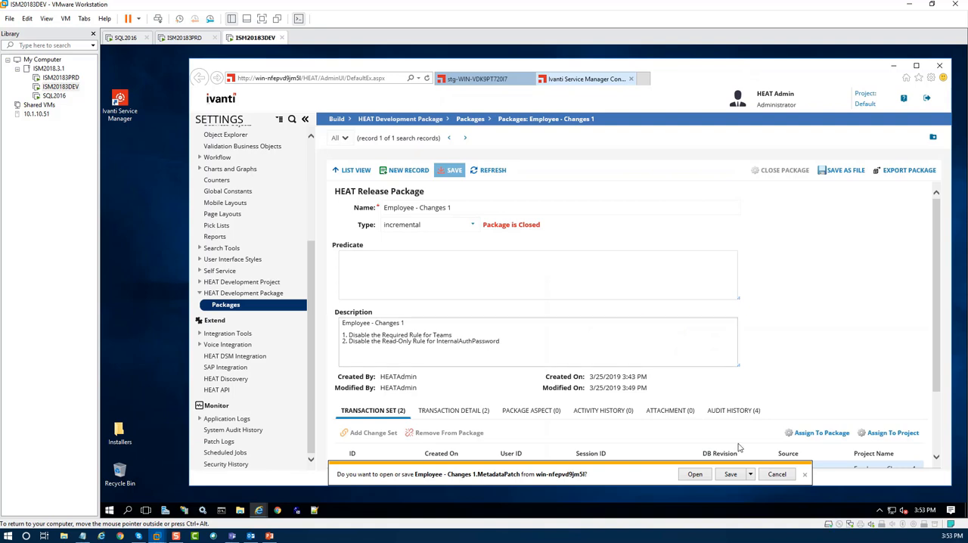
pyautogui.click(750, 474)
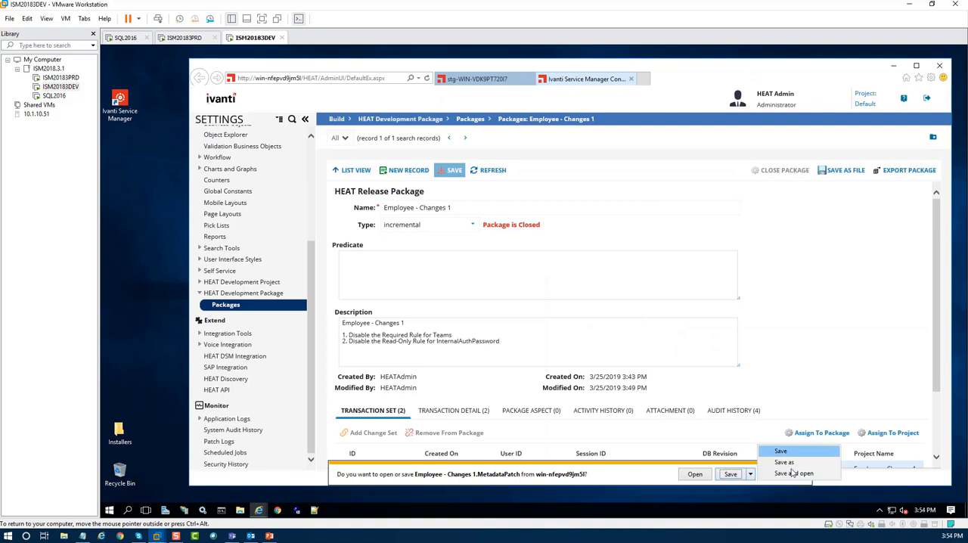
pyautogui.click(784, 462)
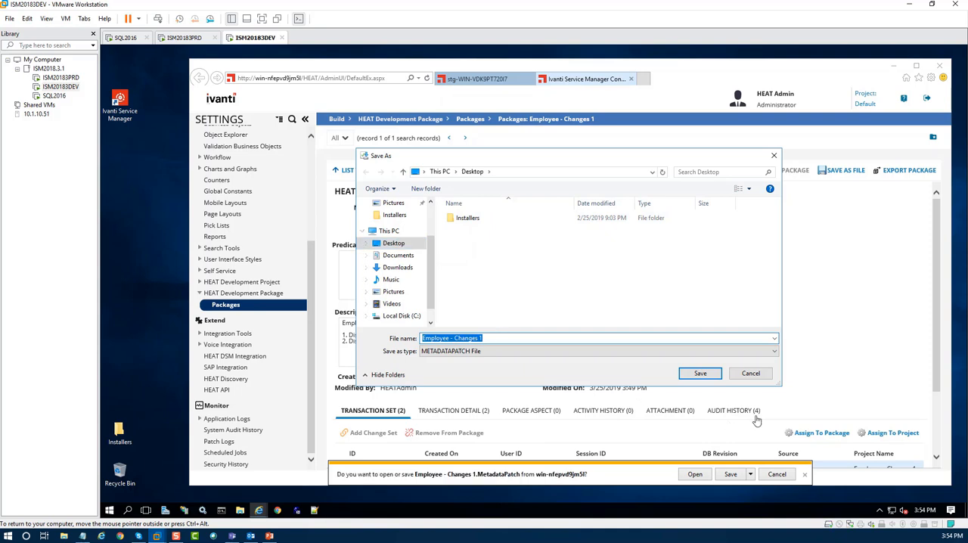
pyautogui.click(700, 373)
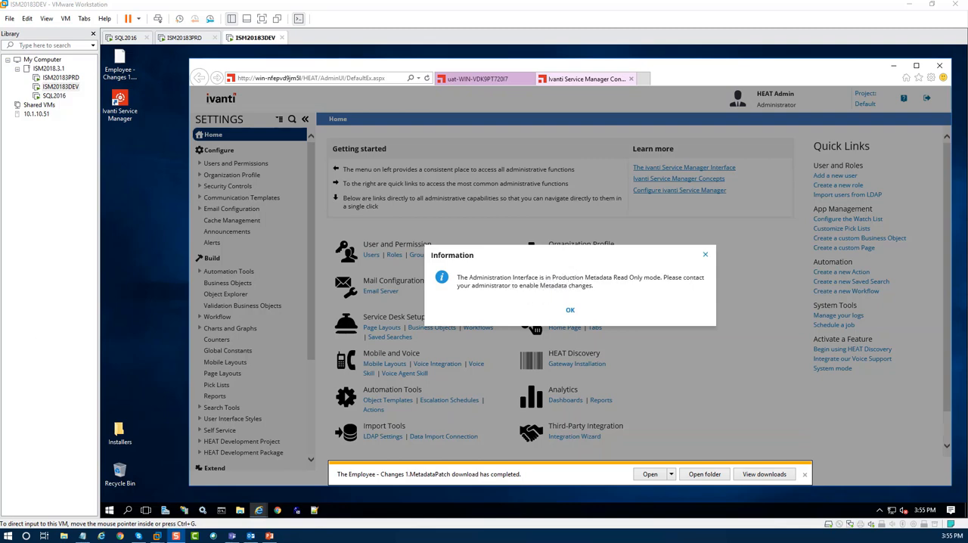
# Switch to the HEAT Operations Console and turn off Metadata Locked in the production tenant's properties, saving the change.
pyautogui.hotkey('alt', 'Tab')
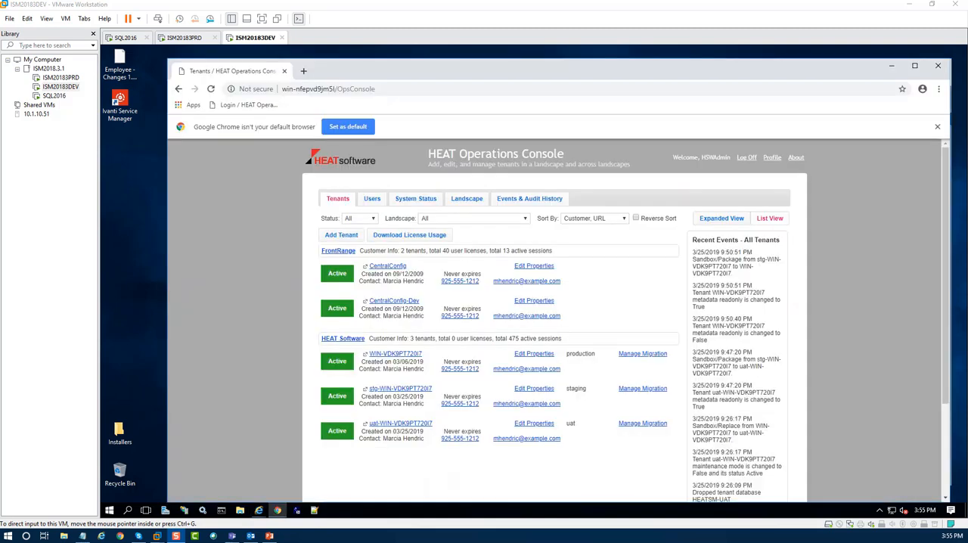
pyautogui.click(530, 357)
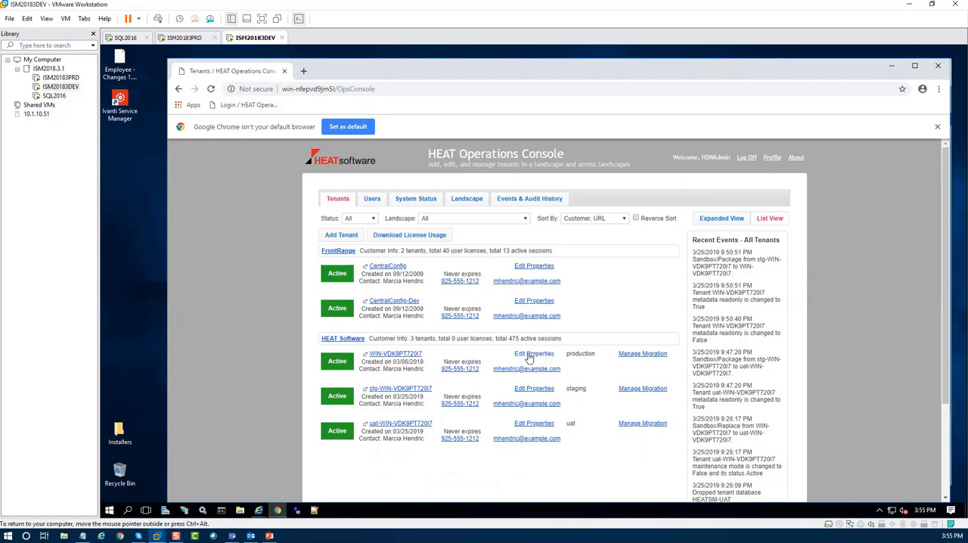
pyautogui.click(530, 356)
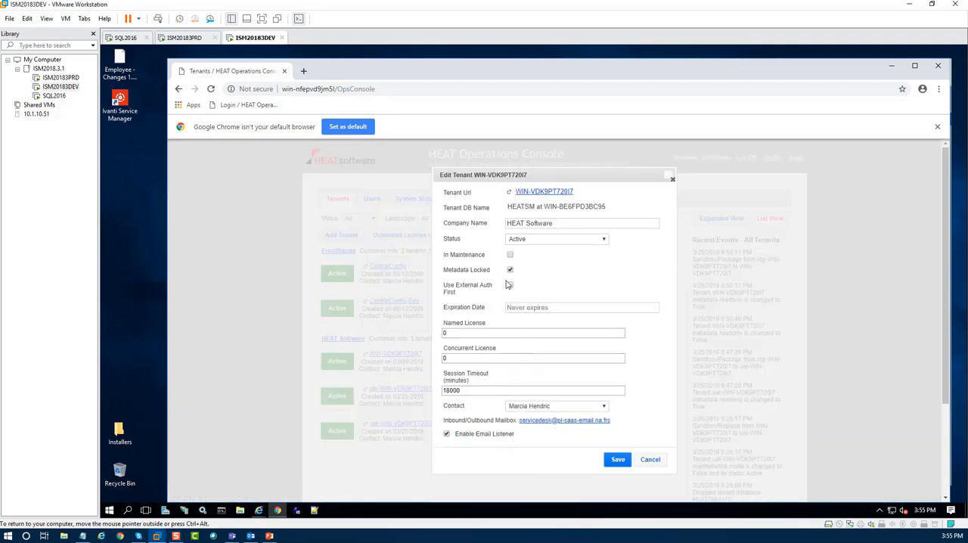
pyautogui.click(511, 271)
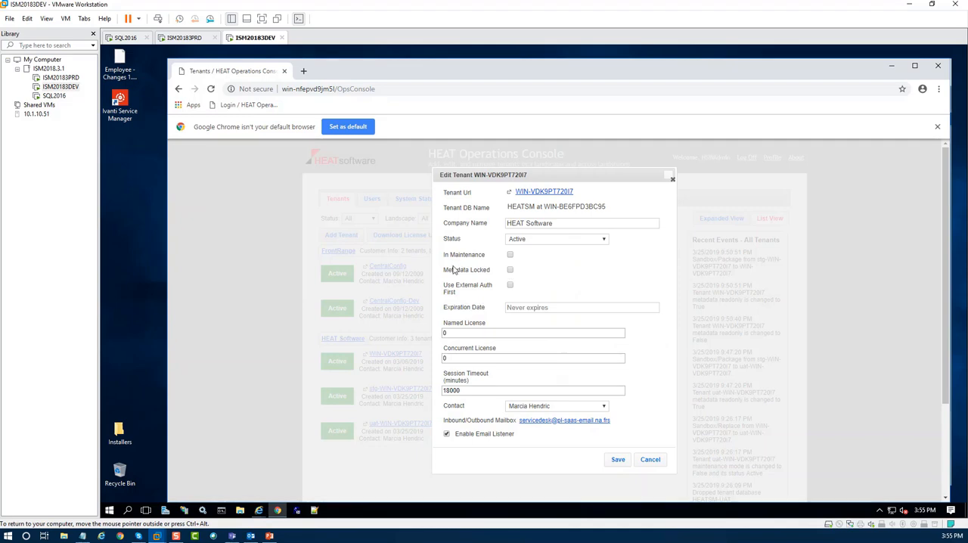
pyautogui.click(616, 459)
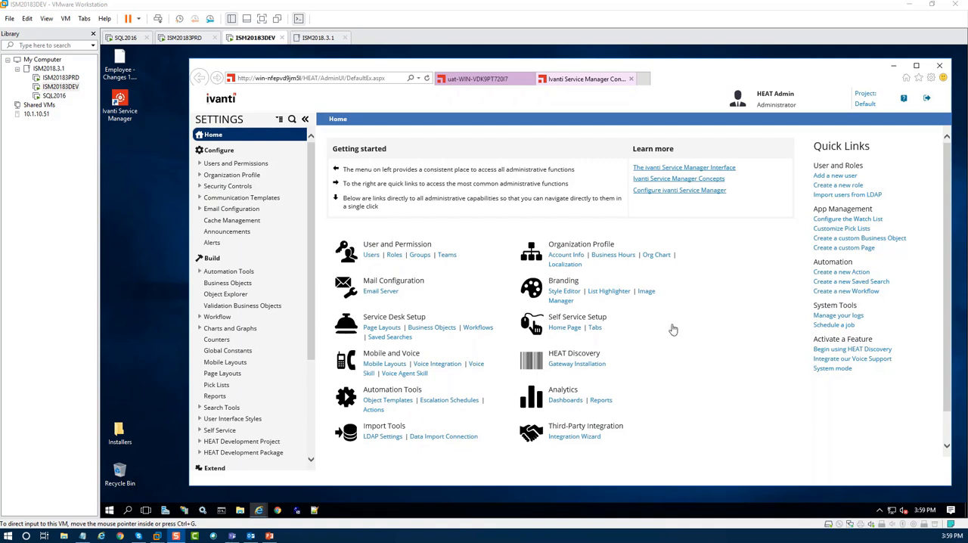
# Start a package import in the production tenant's HEAT Development Package settings and load Employee - Changes 1.MetadataPatch from the Desktop.
pyautogui.click(217, 453)
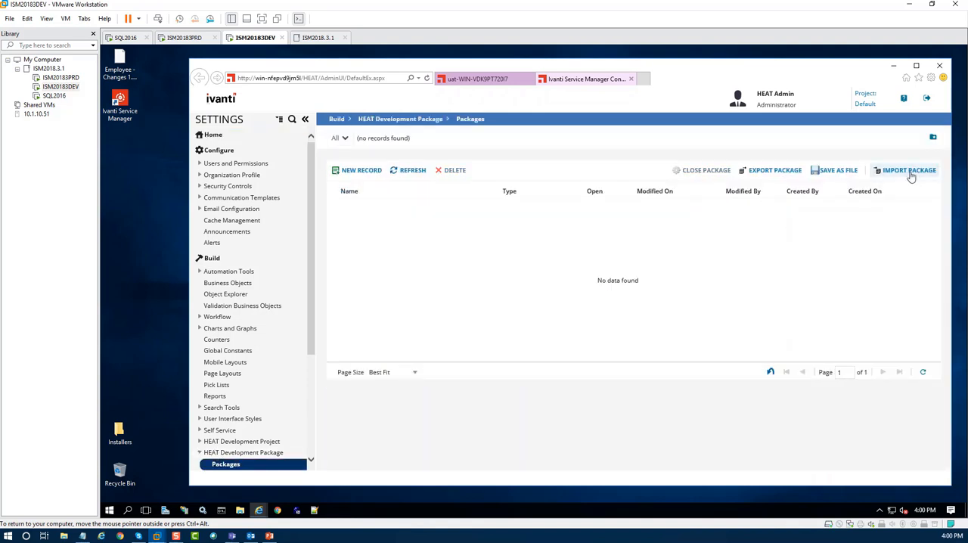
pyautogui.click(911, 171)
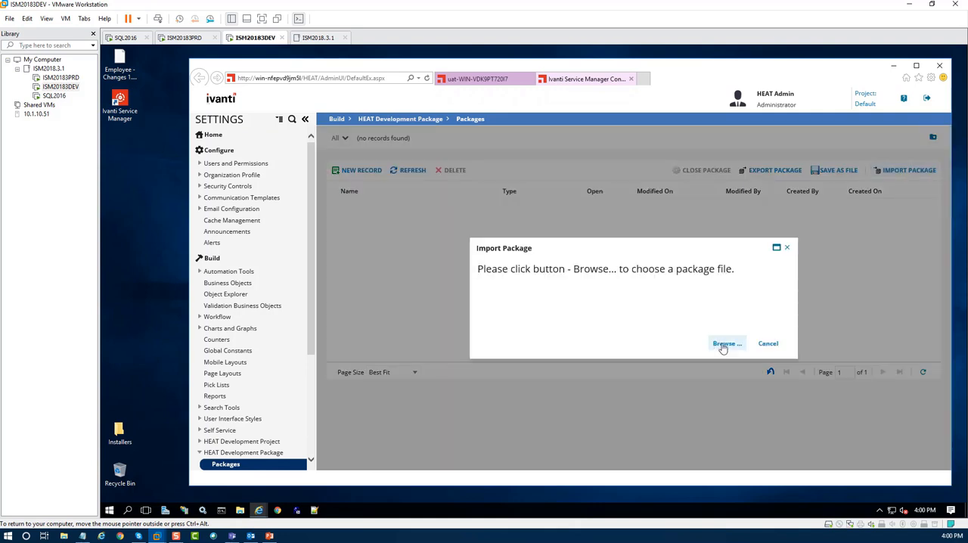
pyautogui.click(724, 344)
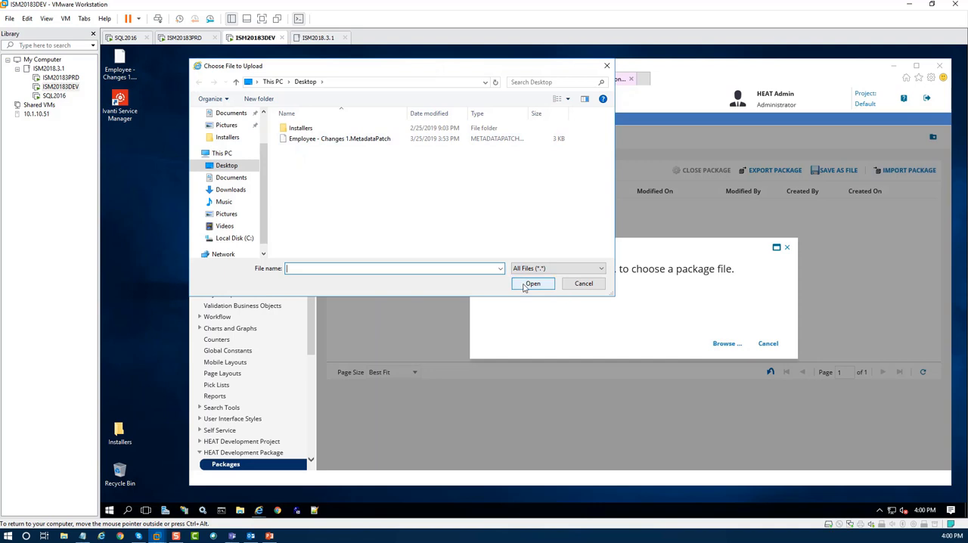
pyautogui.click(333, 139)
pyautogui.doubleClick(333, 140)
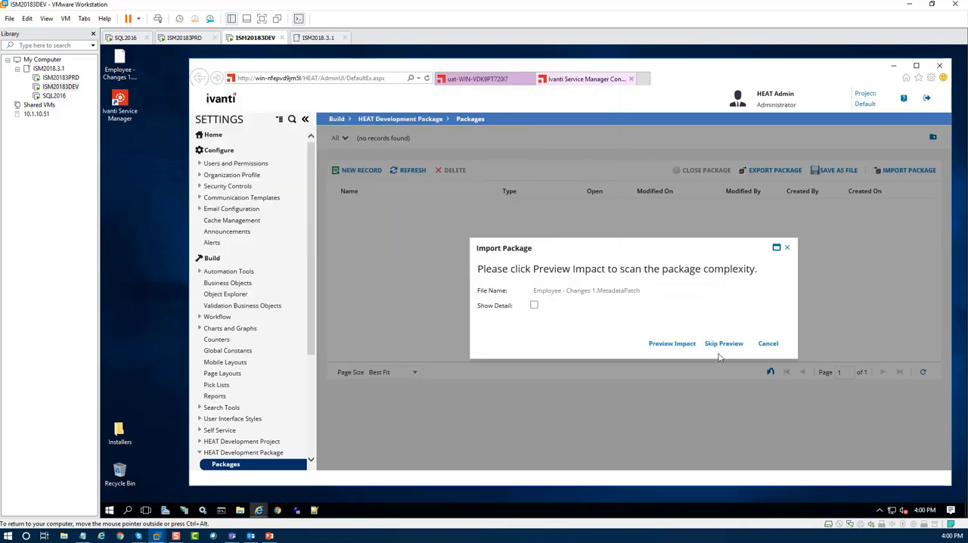
# Preview the package's impact, then execute the import with the operation type Validate and apply if no errors.
pyautogui.click(670, 345)
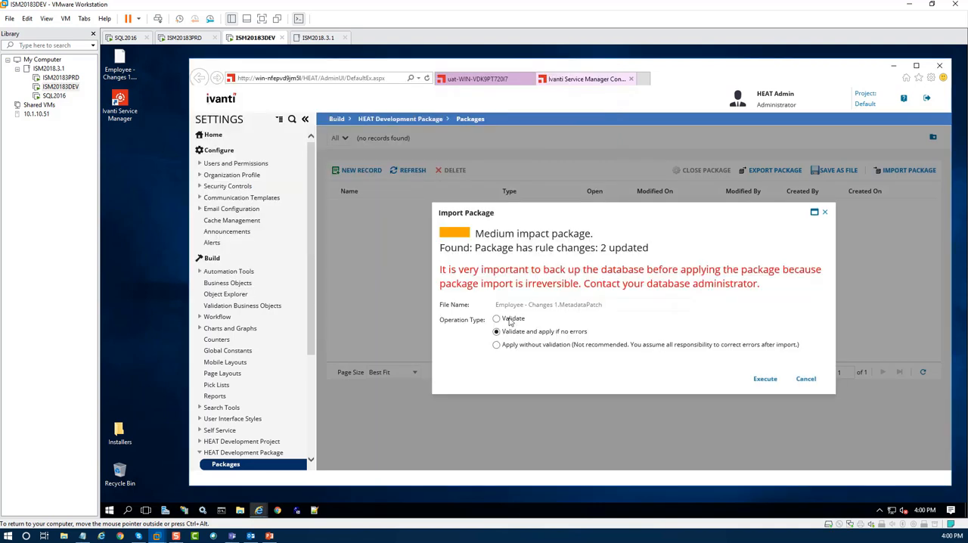
pyautogui.click(496, 332)
pyautogui.click(765, 379)
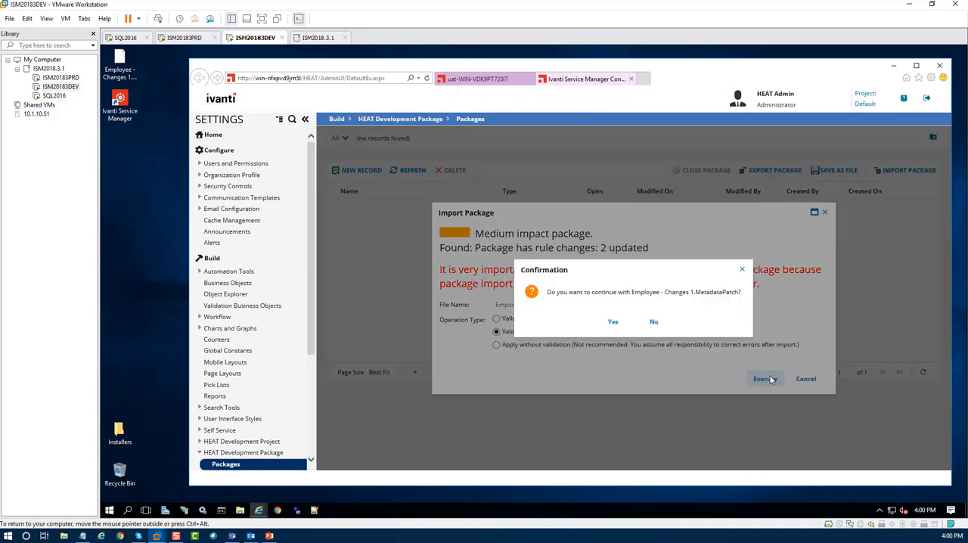
pyautogui.click(611, 323)
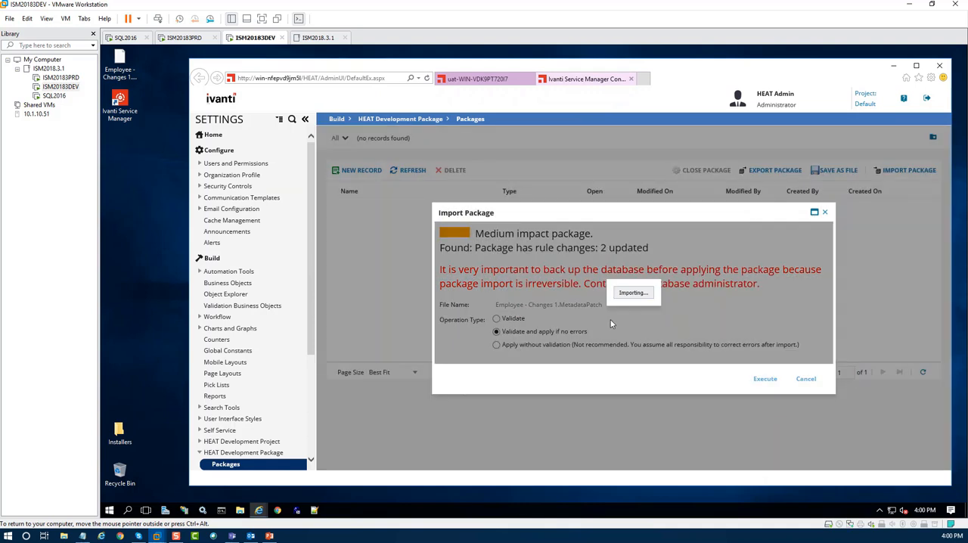